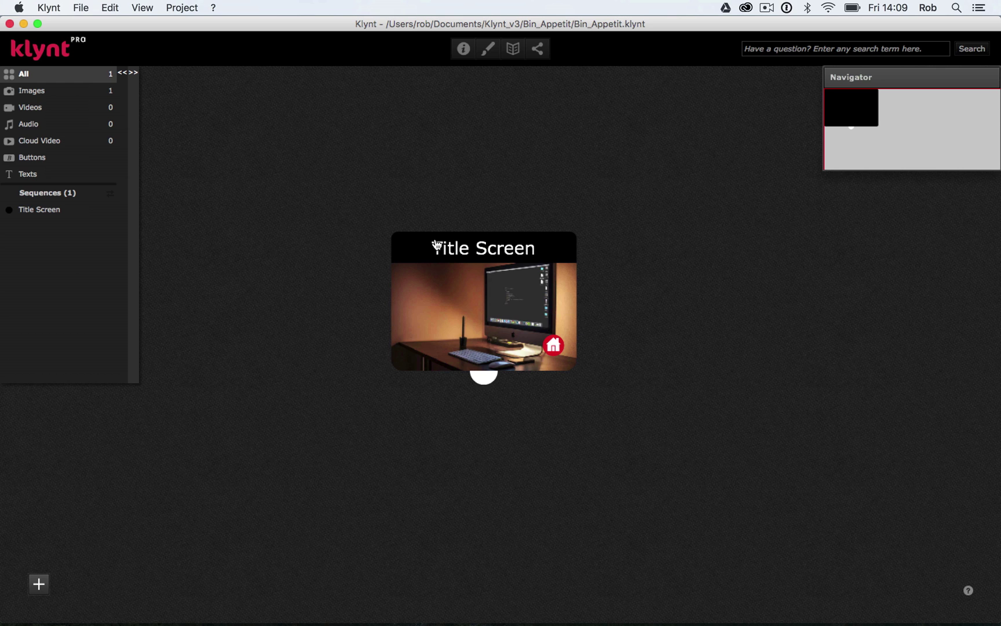
# Open the Title Screen sequence to review its layout and timeline, and return to the storyboard
pyautogui.doubleClick(449, 272)
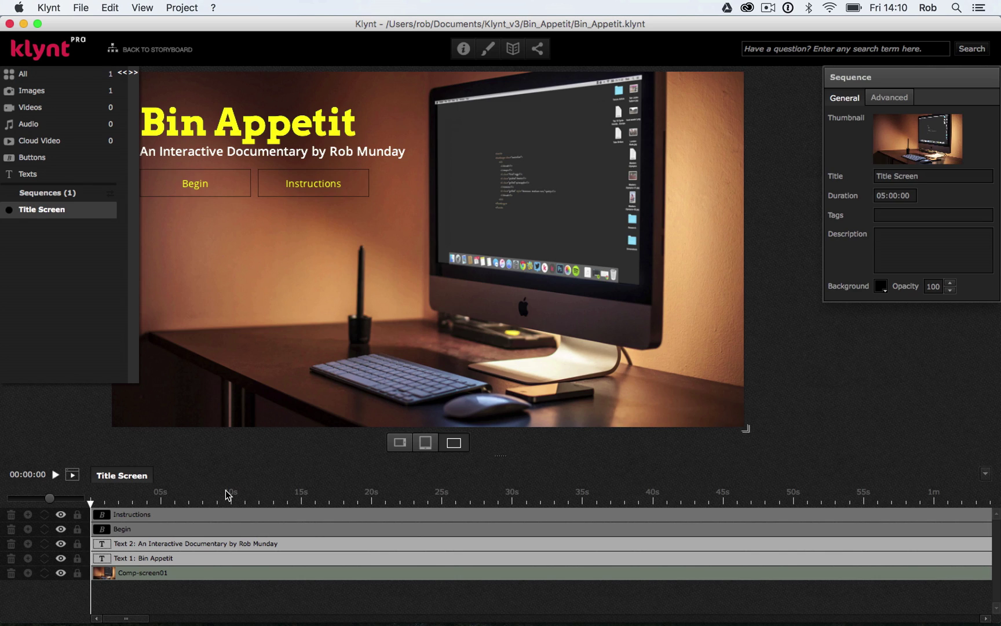
pyautogui.click(122, 73)
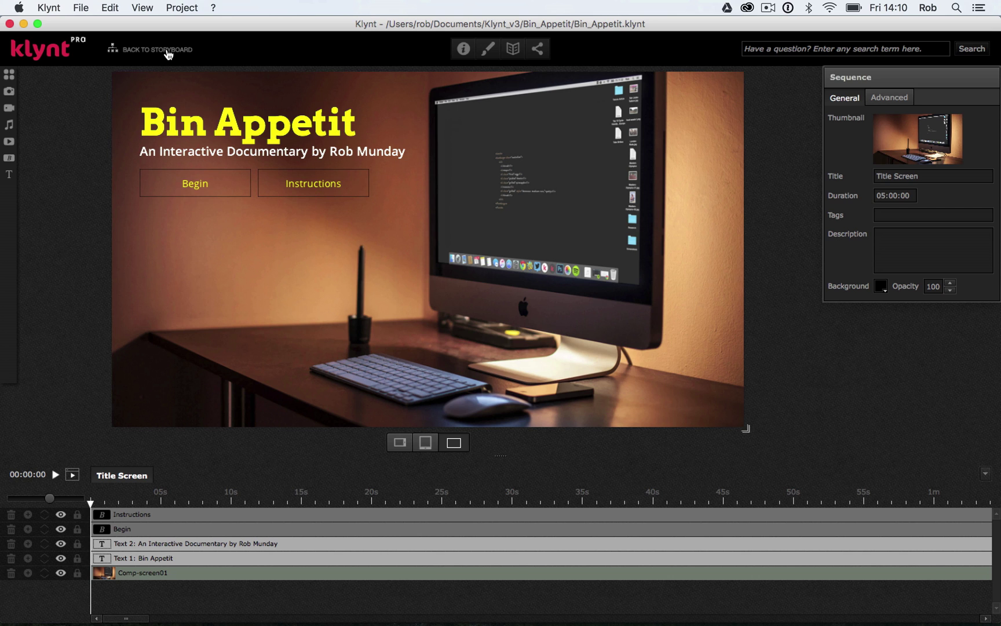
pyautogui.click(168, 51)
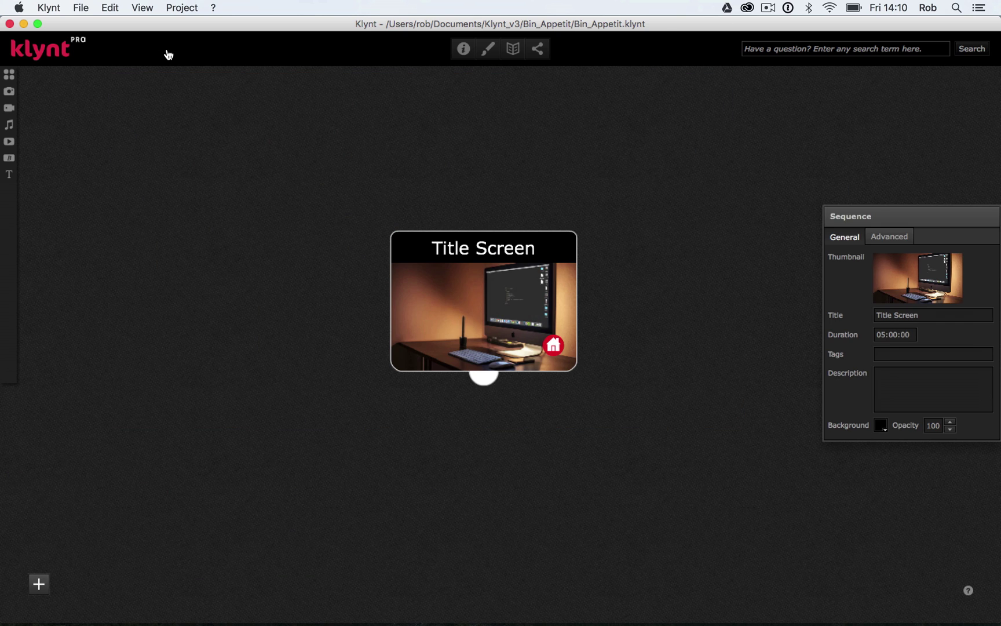
# Add a new sequence to the storyboard and place it directly below the Title Screen sequence
pyautogui.click(38, 585)
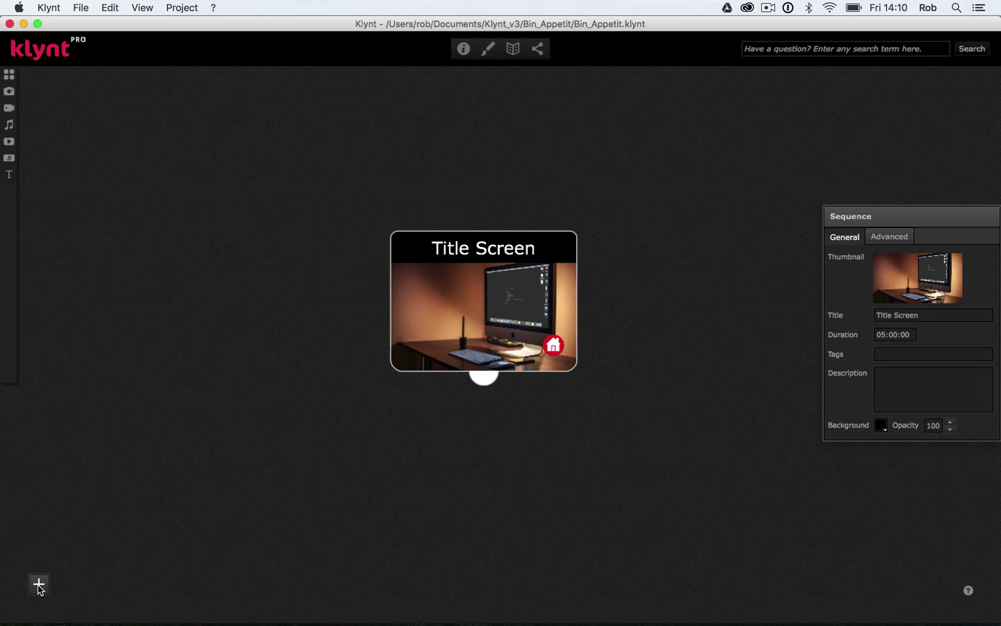
pyautogui.click(474, 353)
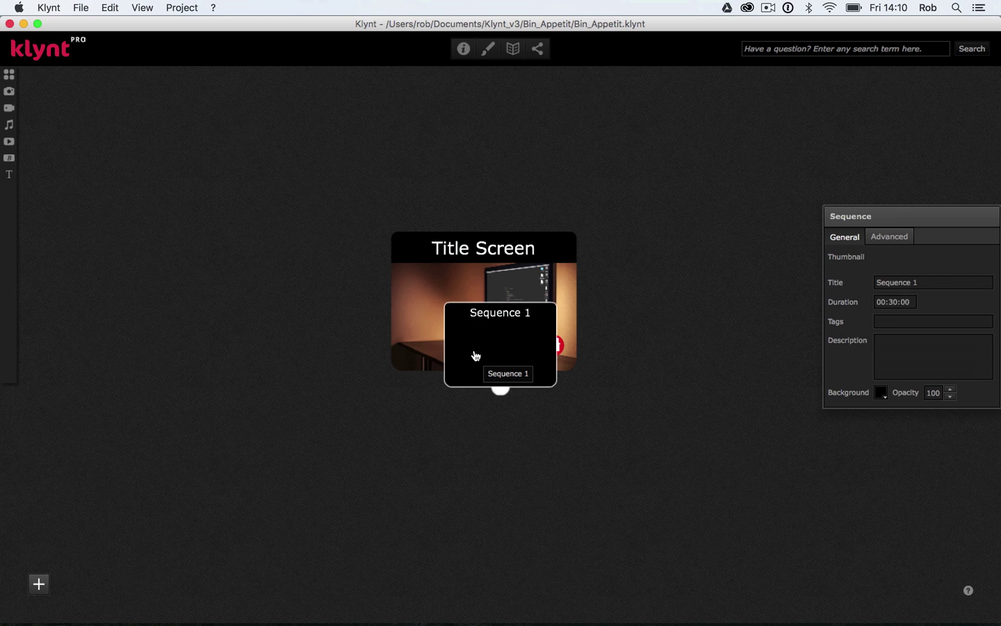
pyautogui.moveTo(475, 354); pyautogui.dragTo(467, 478)
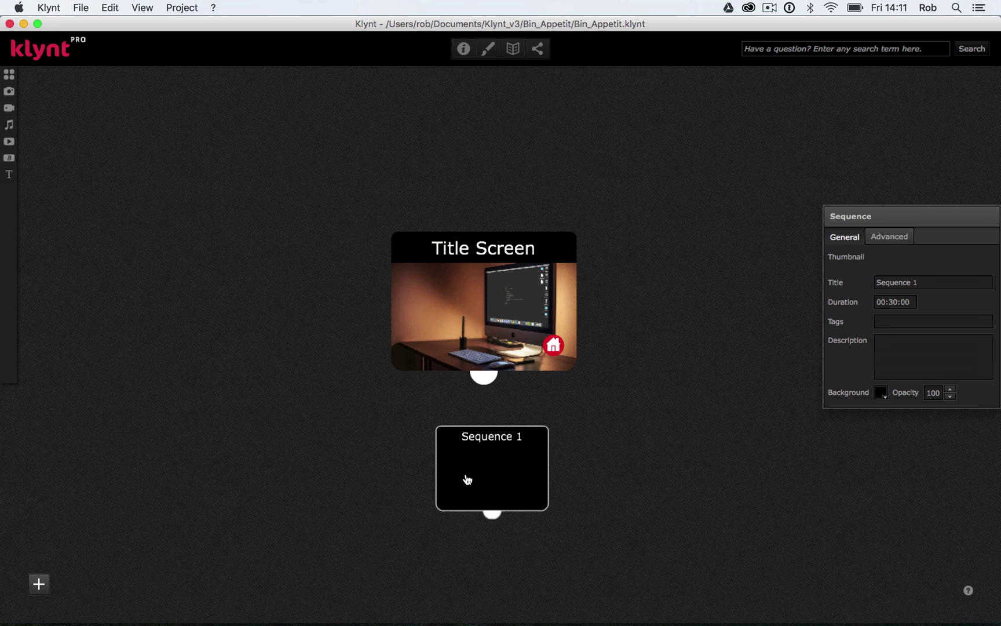
pyautogui.moveTo(467, 478)
pyautogui.mouseDown()
pyautogui.moveTo(456, 475)
pyautogui.moveTo(464, 486)
pyautogui.mouseUp()
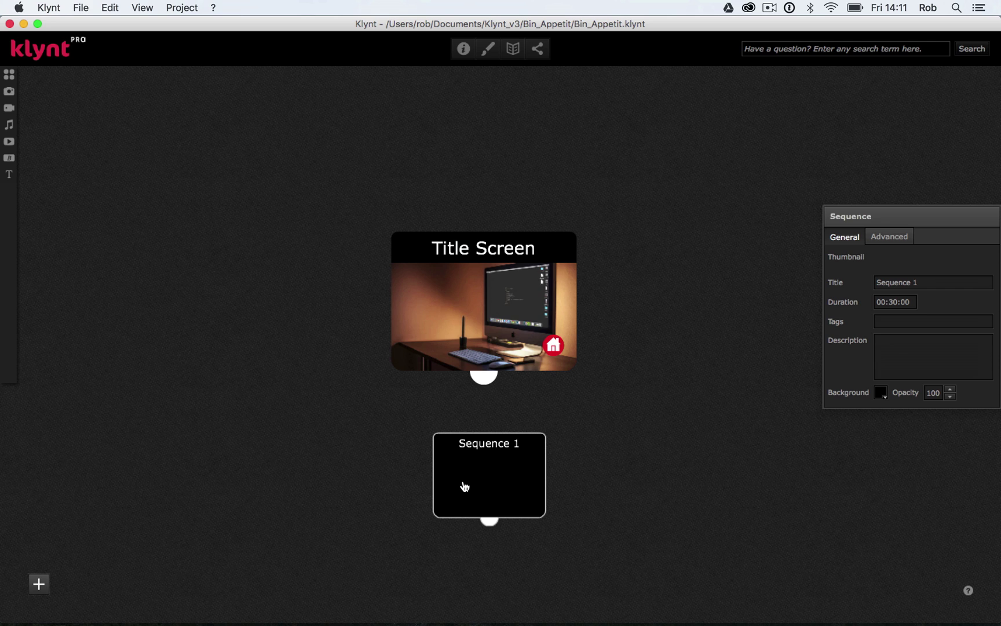
# Title the new sequence "Instructions" and set its duration to 02:00:00
pyautogui.click(927, 282)
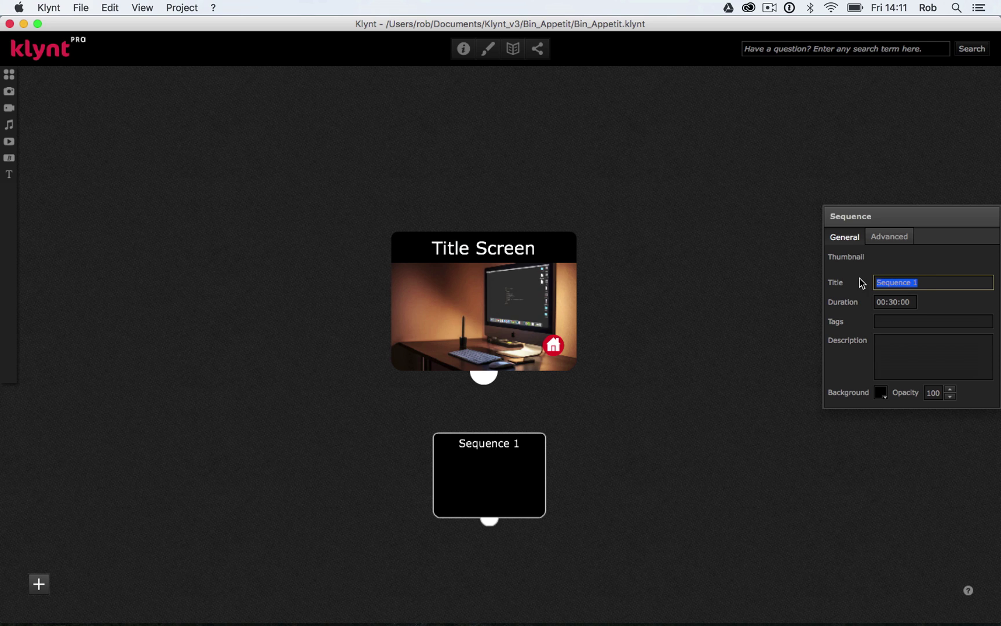
pyautogui.write('Instruc')
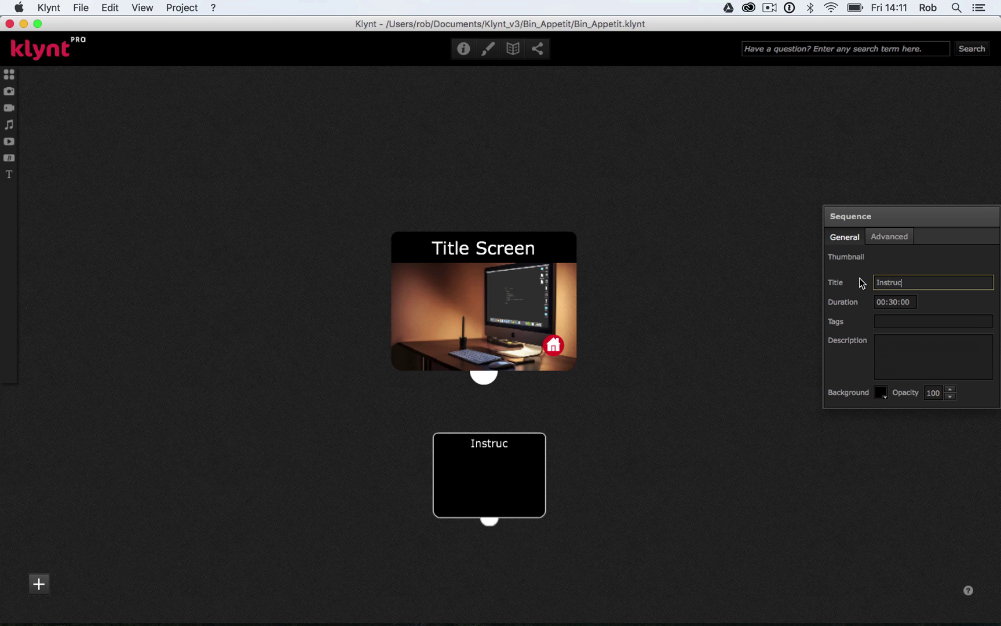
pyautogui.write('tions')
pyautogui.click(883, 299)
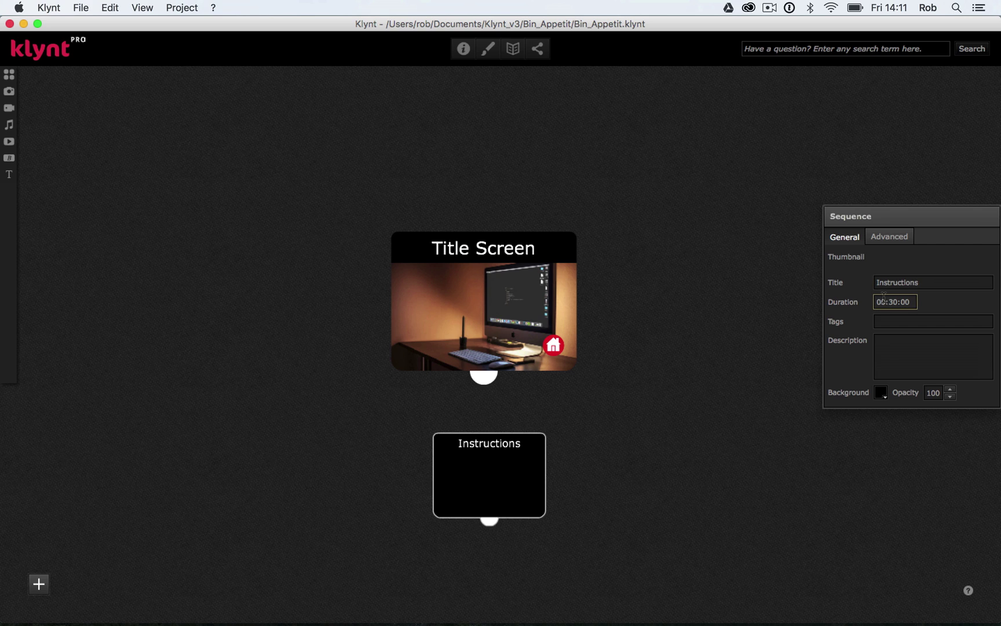
pyautogui.write('2')
pyautogui.press('BackSpace')
# Lower the background opacity of the Instructions sequence to 50
pyautogui.click(950, 397)
pyautogui.click(950, 397)
pyautogui.click(949, 397)
pyautogui.click(949, 397)
pyautogui.click(950, 397)
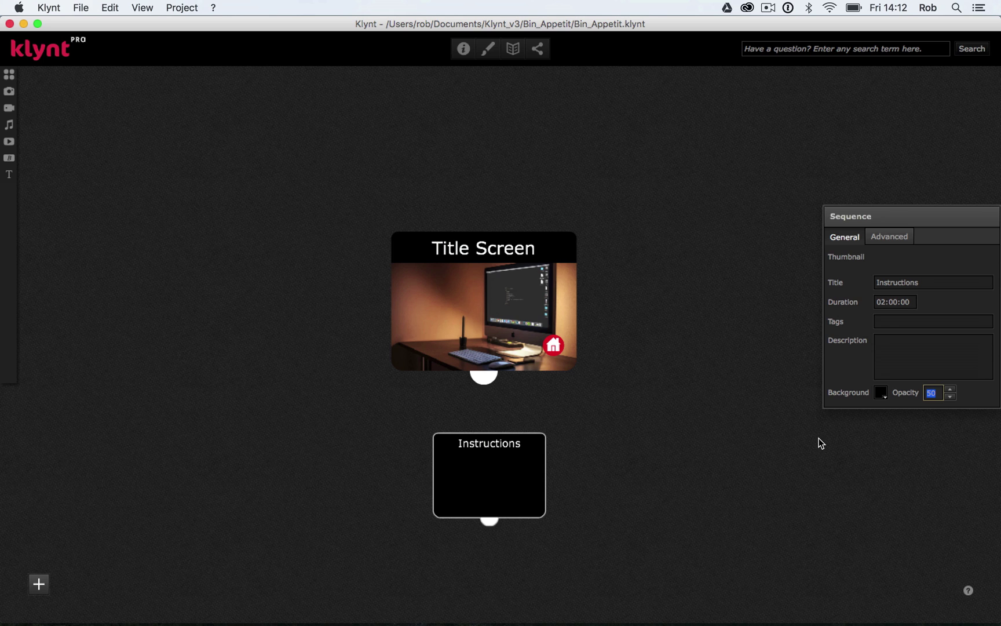
# Open the Instructions sequence for editing and add a Hotspot button near the middle of its canvas
pyautogui.doubleClick(481, 469)
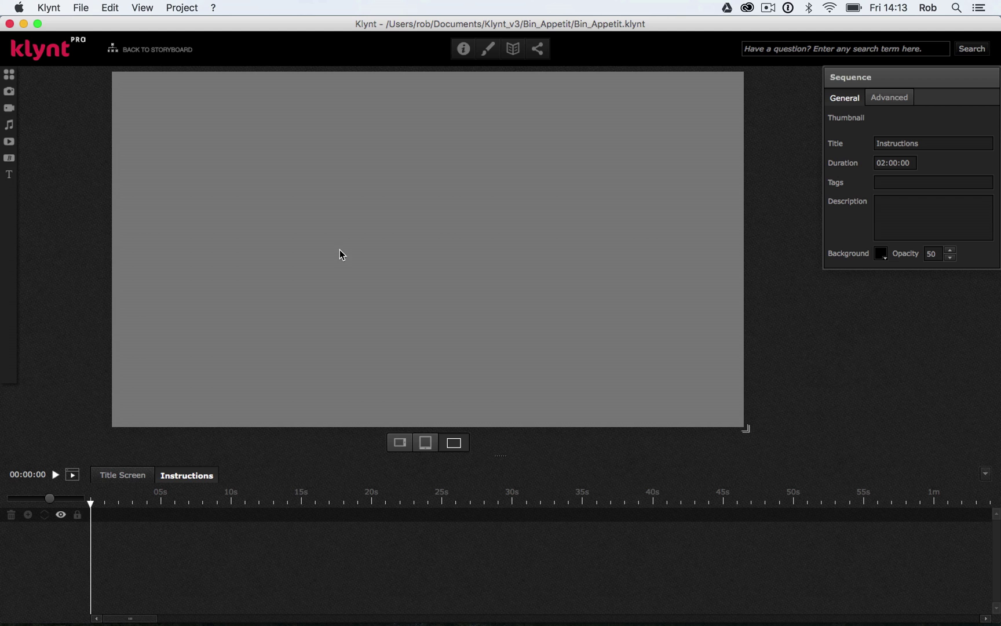
pyautogui.moveTo(11, 167)
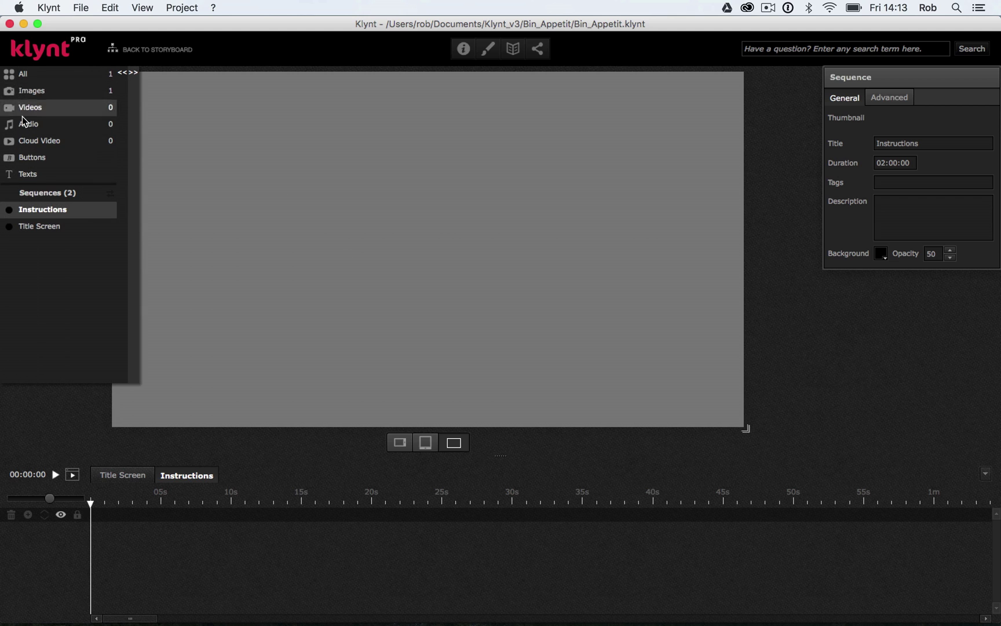
pyautogui.click(27, 160)
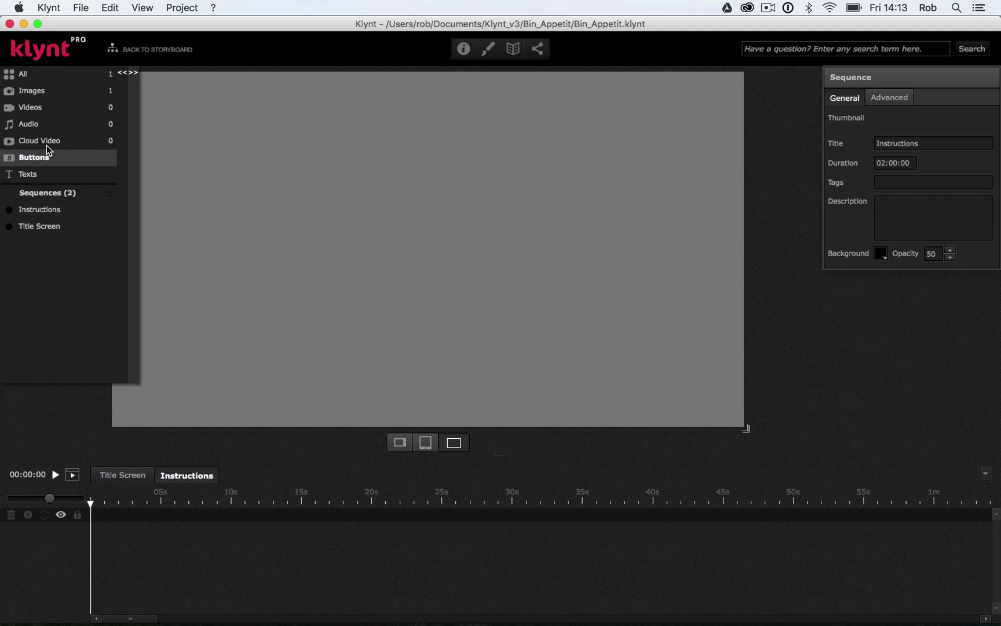
pyautogui.moveTo(131, 66)
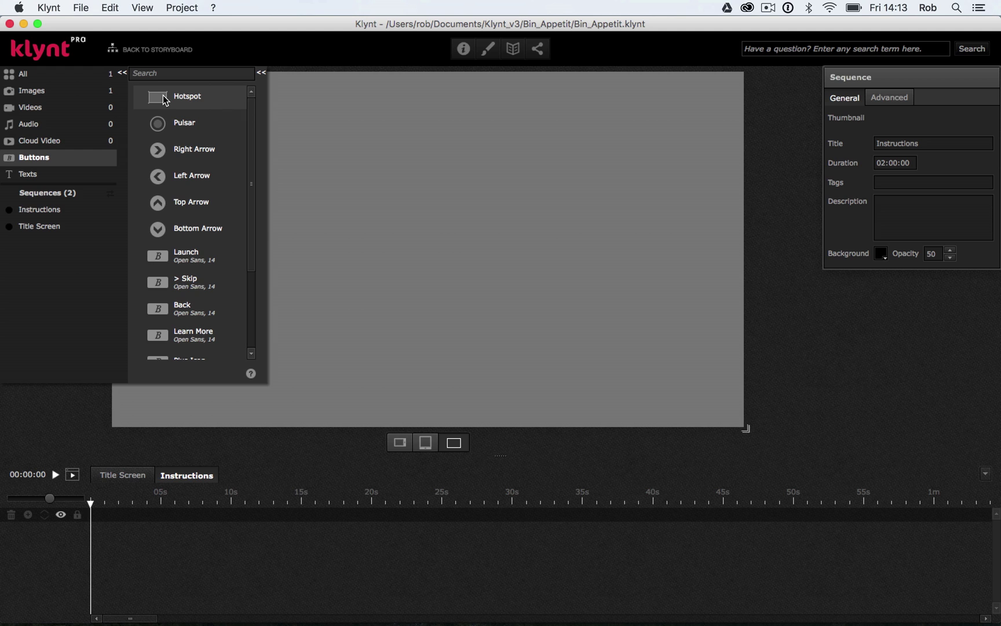
pyautogui.moveTo(165, 101); pyautogui.dragTo(403, 195)
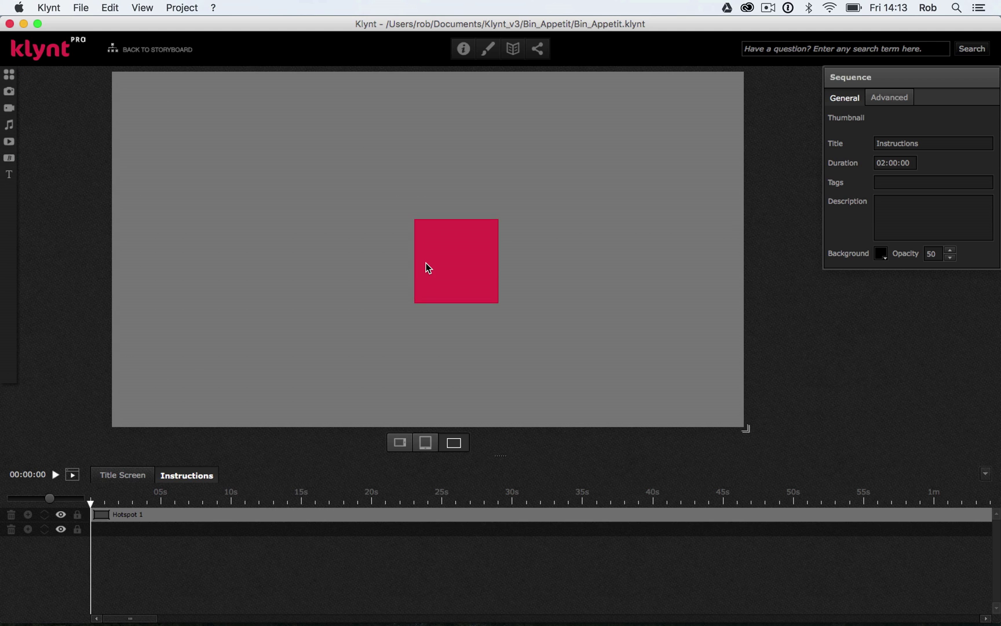
# Style the hotspot with a black background at 80 opacity
pyautogui.click(426, 264)
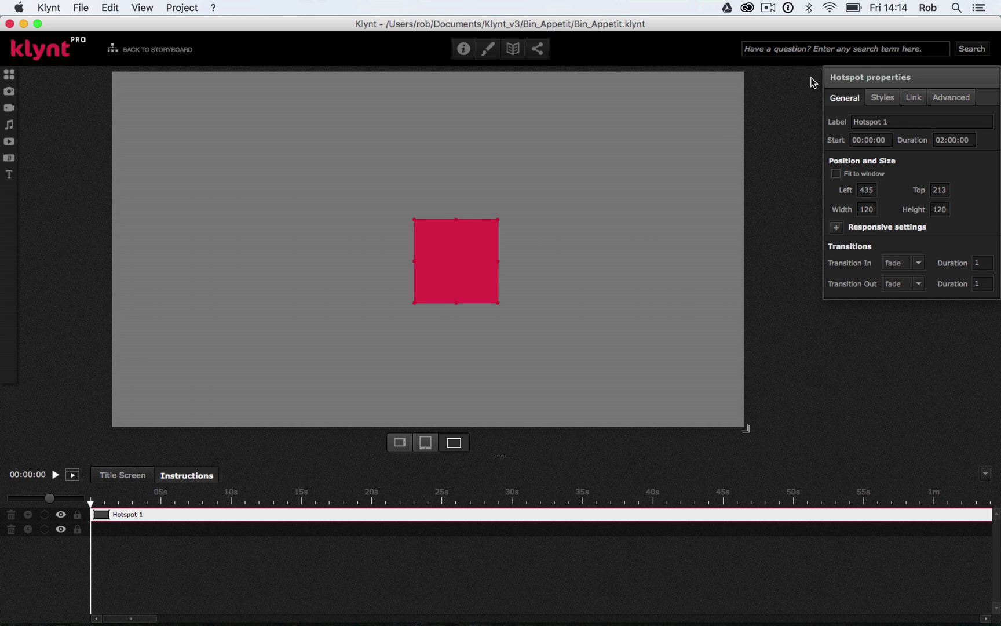
pyautogui.click(884, 97)
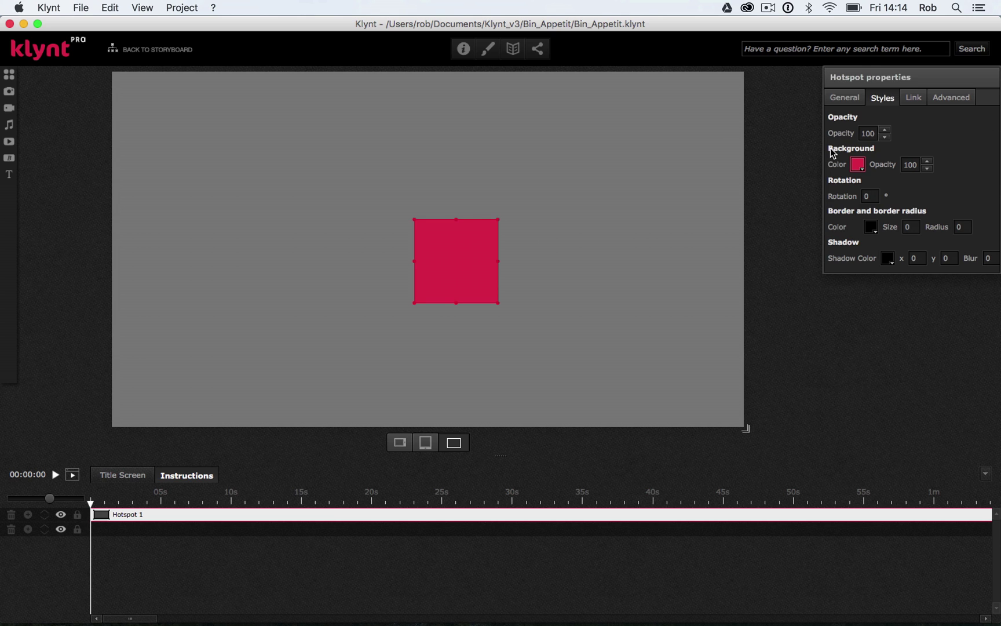
pyautogui.click(861, 167)
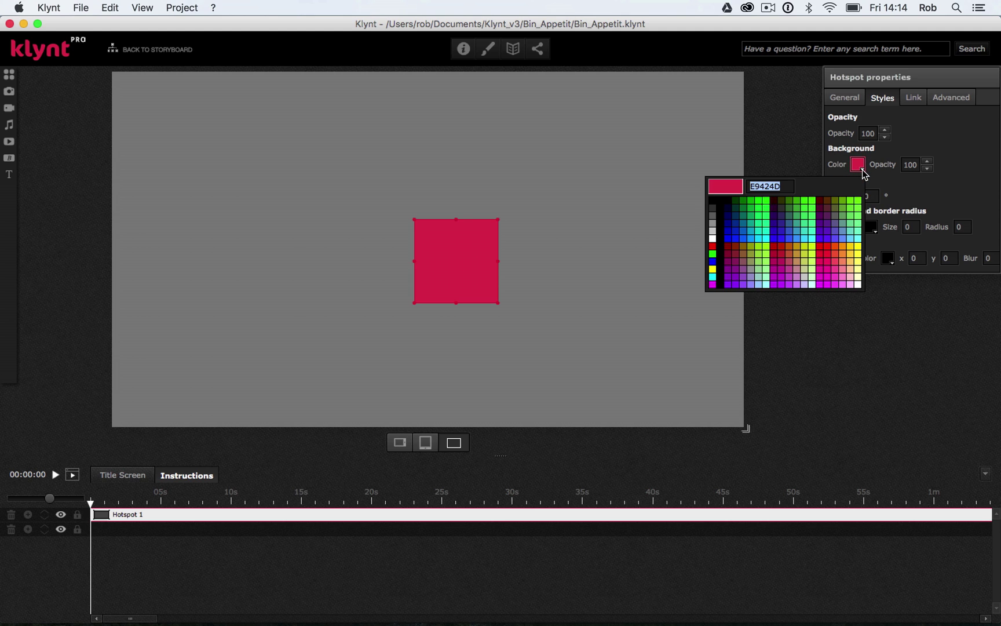
pyautogui.click(713, 201)
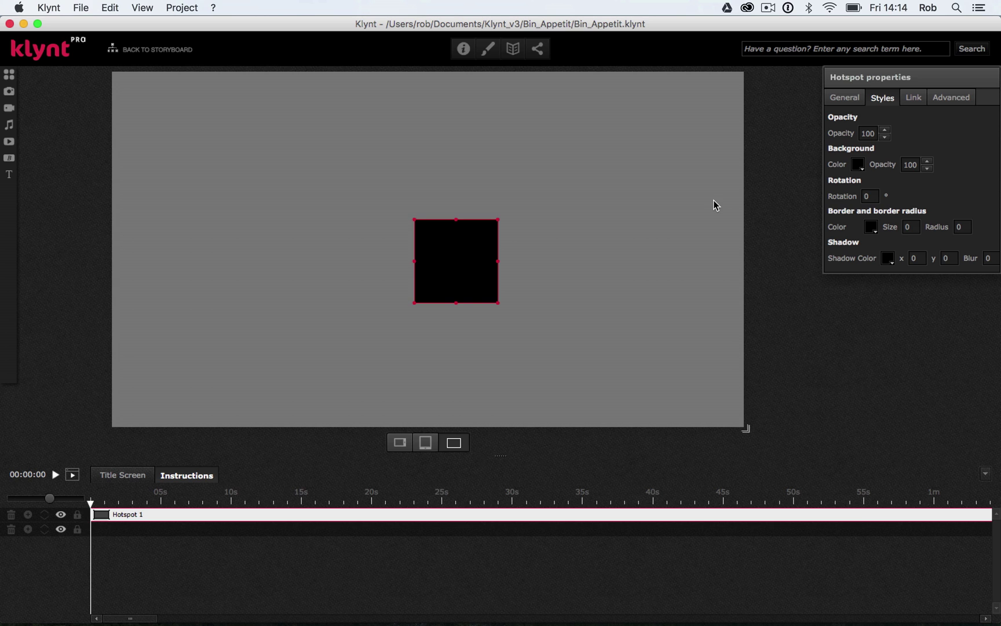
pyautogui.click(928, 169)
pyautogui.click(928, 169)
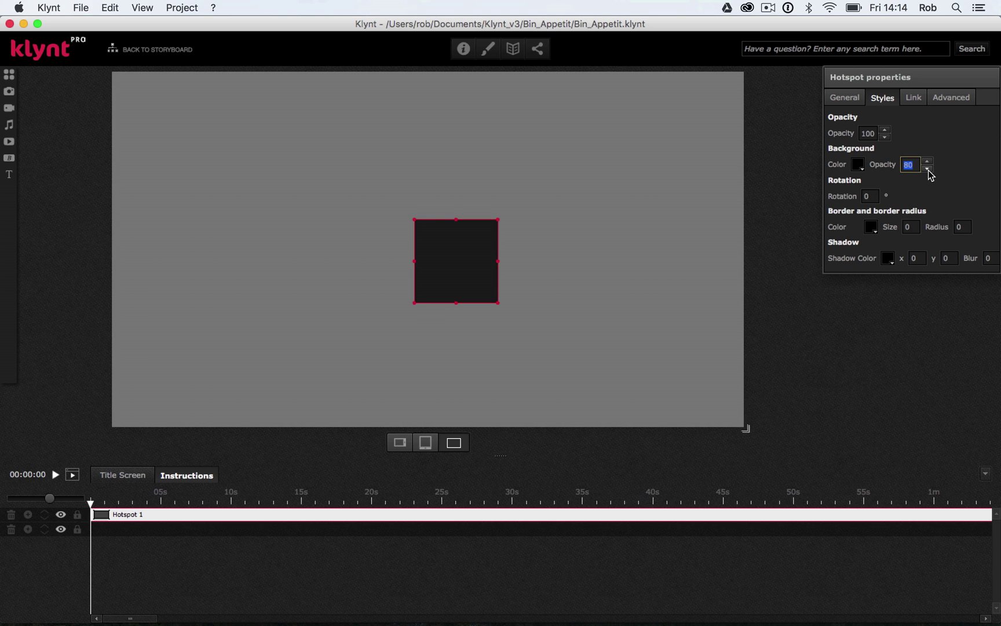
# Move and stretch the hotspot into a large panel about 724 wide by 360 high, leaving a margin on all sides of the canvas
pyautogui.click(450, 276)
pyautogui.moveTo(450, 276); pyautogui.dragTo(665, 211)
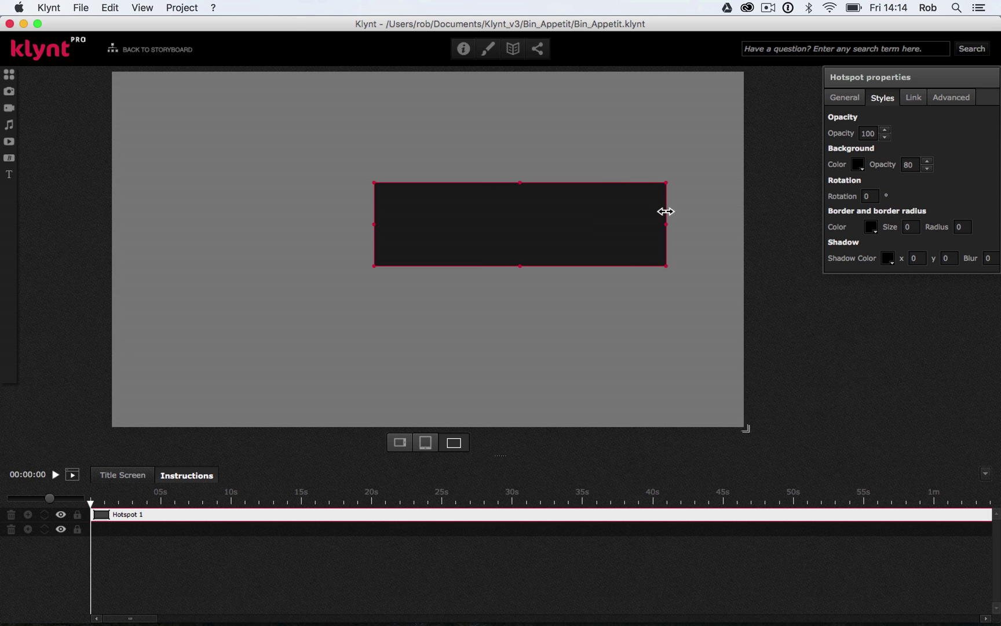
pyautogui.moveTo(374, 225); pyautogui.dragTo(162, 237)
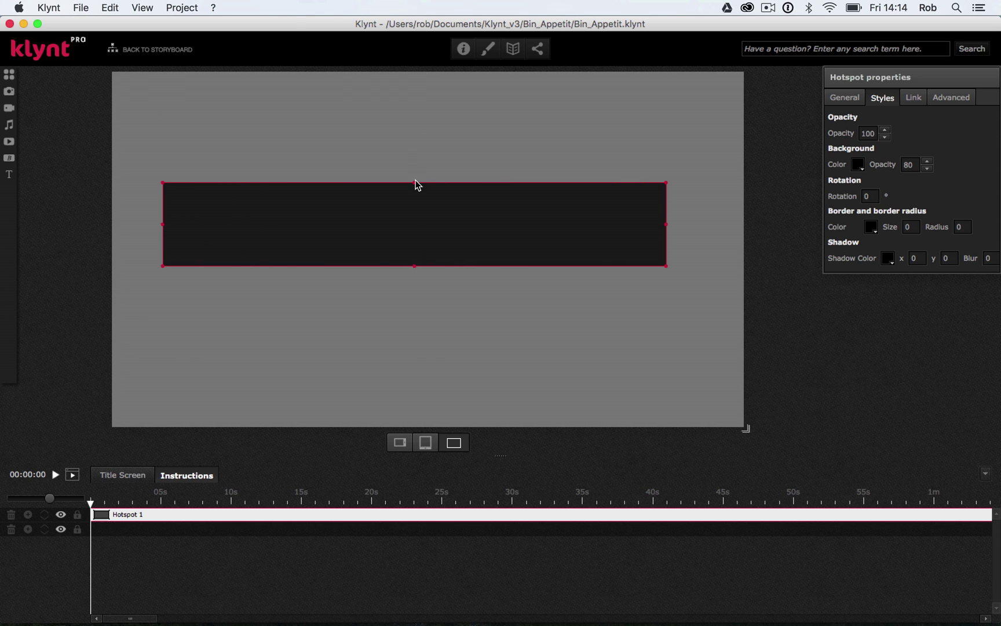
pyautogui.moveTo(413, 184); pyautogui.dragTo(414, 108)
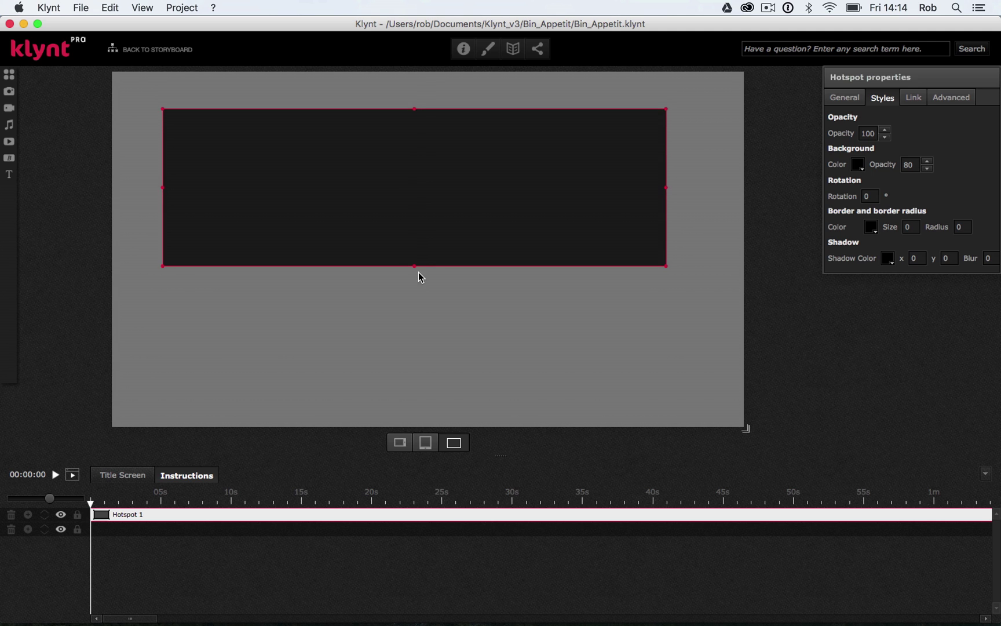
pyautogui.moveTo(415, 267); pyautogui.dragTo(423, 358)
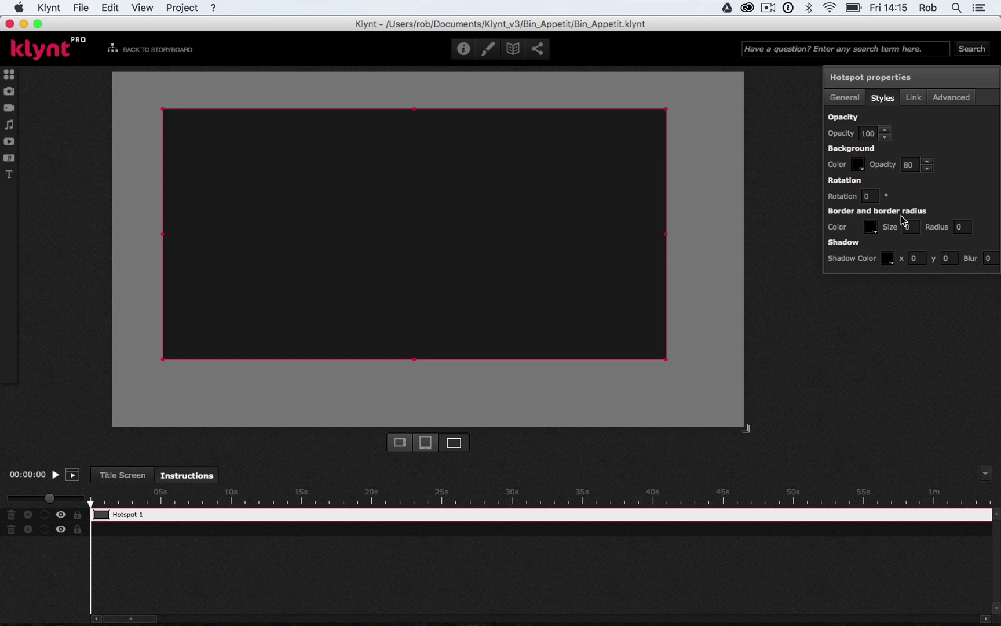
# Give the hotspot a yellow border with a size of 3
pyautogui.click(876, 231)
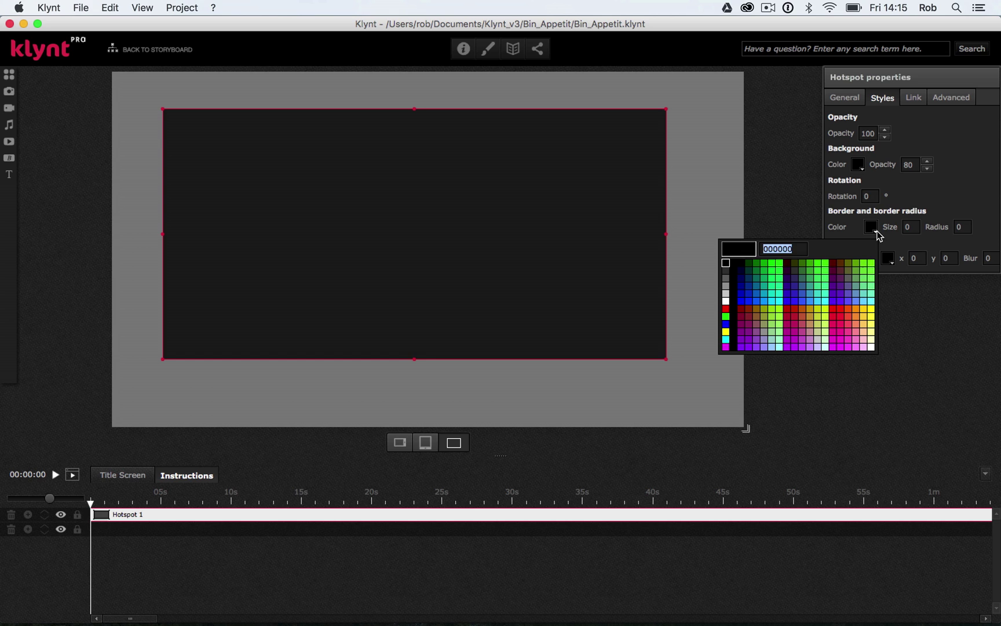
pyautogui.click(871, 310)
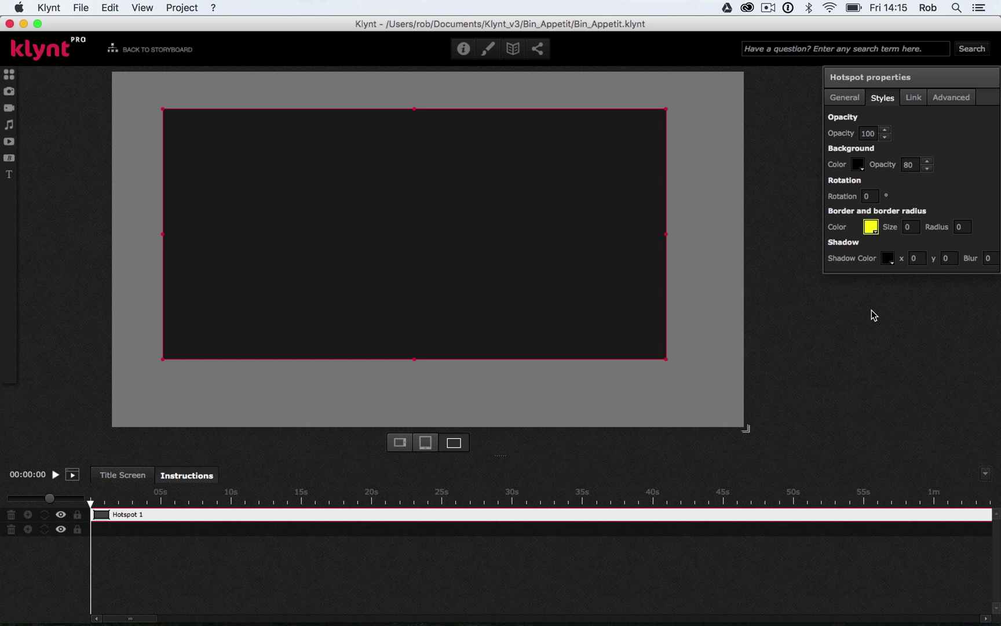
pyautogui.click(912, 227)
pyautogui.write('3')
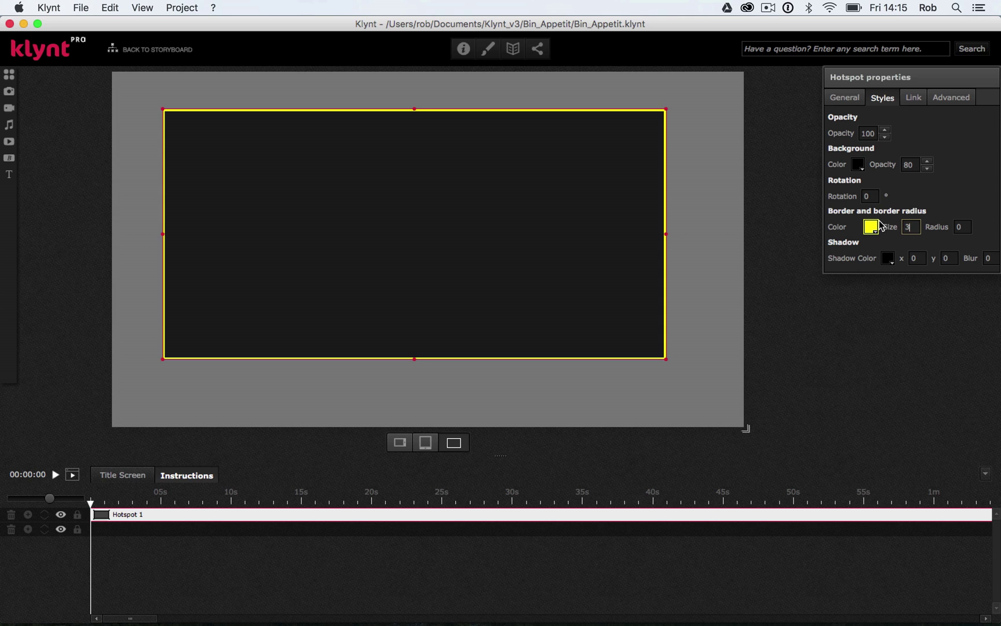
# Round the hotspot's corners, trying a border radius of 50 and settling on 10
pyautogui.click(959, 226)
pyautogui.write('10')
pyautogui.moveTo(967, 227); pyautogui.dragTo(951, 231)
pyautogui.write('50')
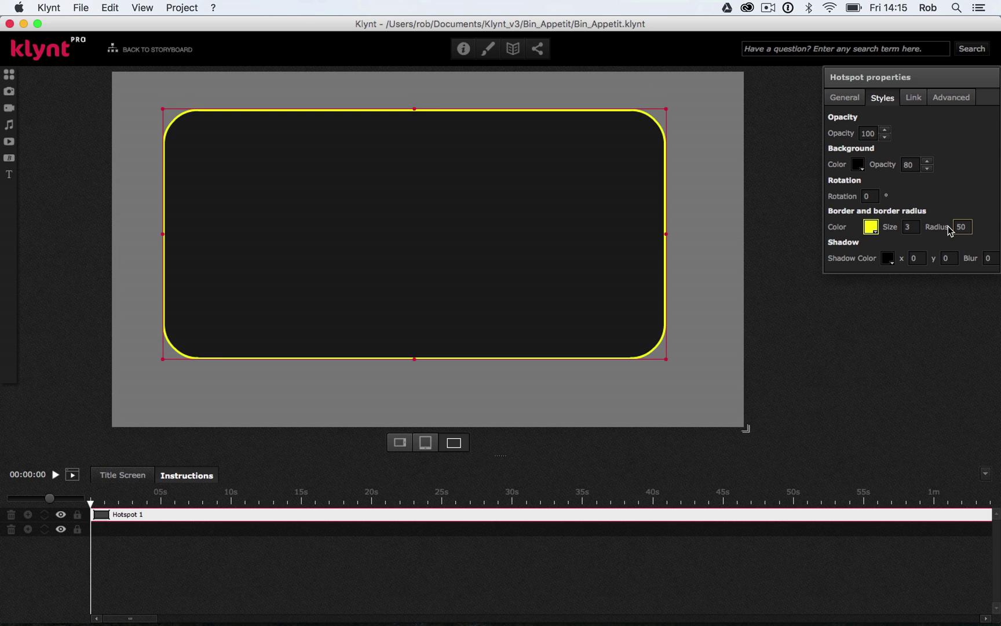
pyautogui.moveTo(966, 227); pyautogui.dragTo(953, 227)
pyautogui.write('10')
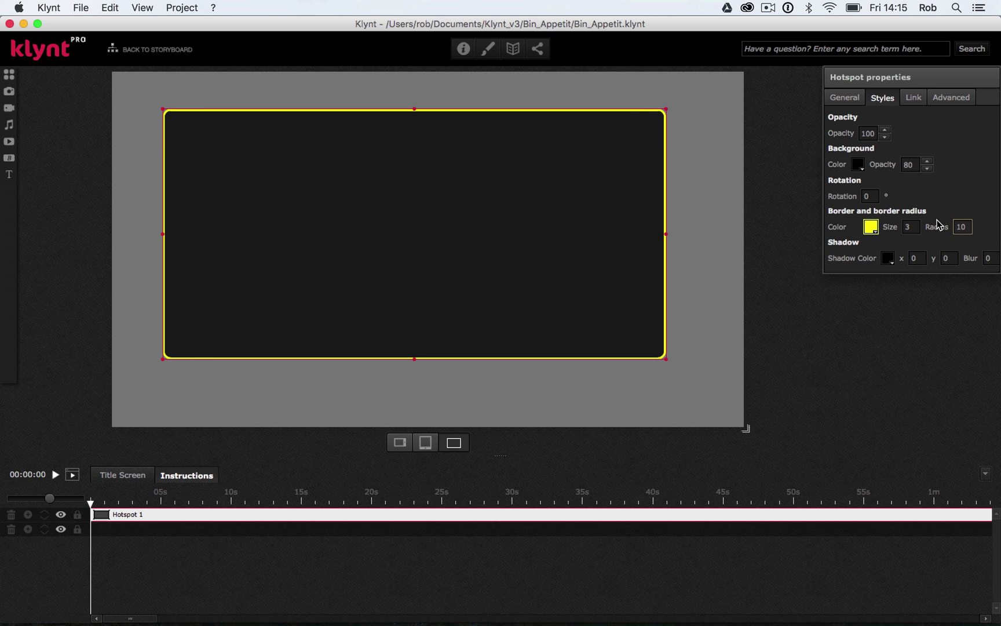
# Release the hotspot's left and top anchors in its responsive settings and set Center X and Center Y to 0
pyautogui.click(843, 98)
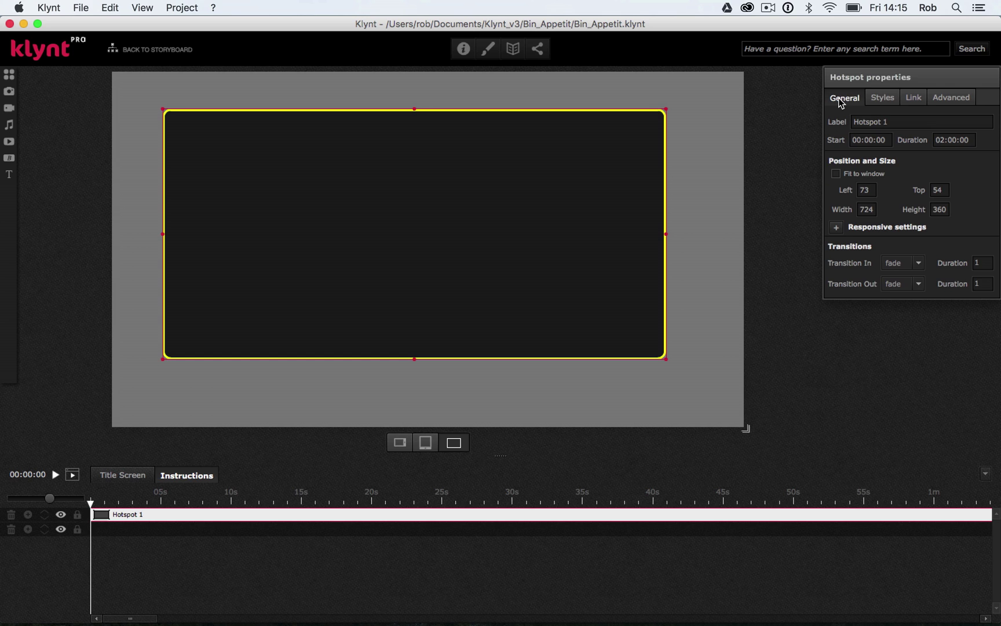
pyautogui.click(835, 230)
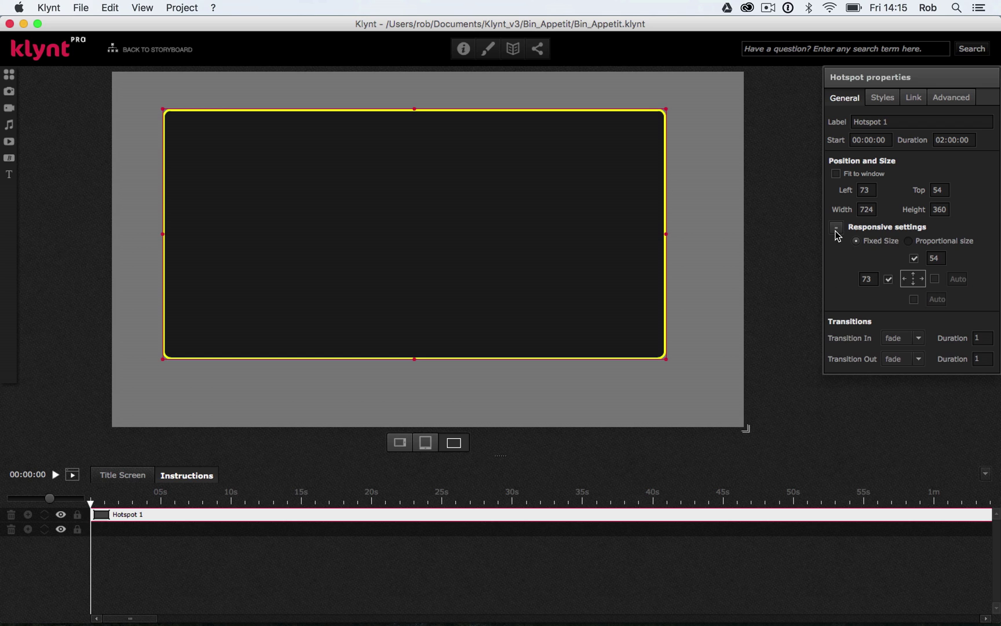
pyautogui.click(888, 279)
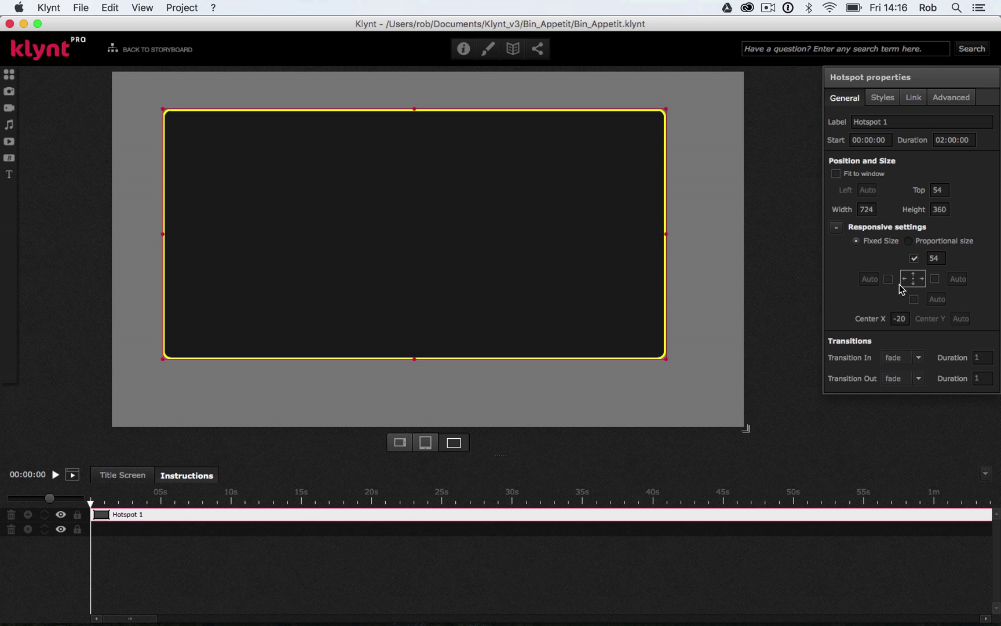
pyautogui.click(915, 259)
pyautogui.click(906, 319)
pyautogui.moveTo(906, 319); pyautogui.dragTo(885, 322)
pyautogui.write('0')
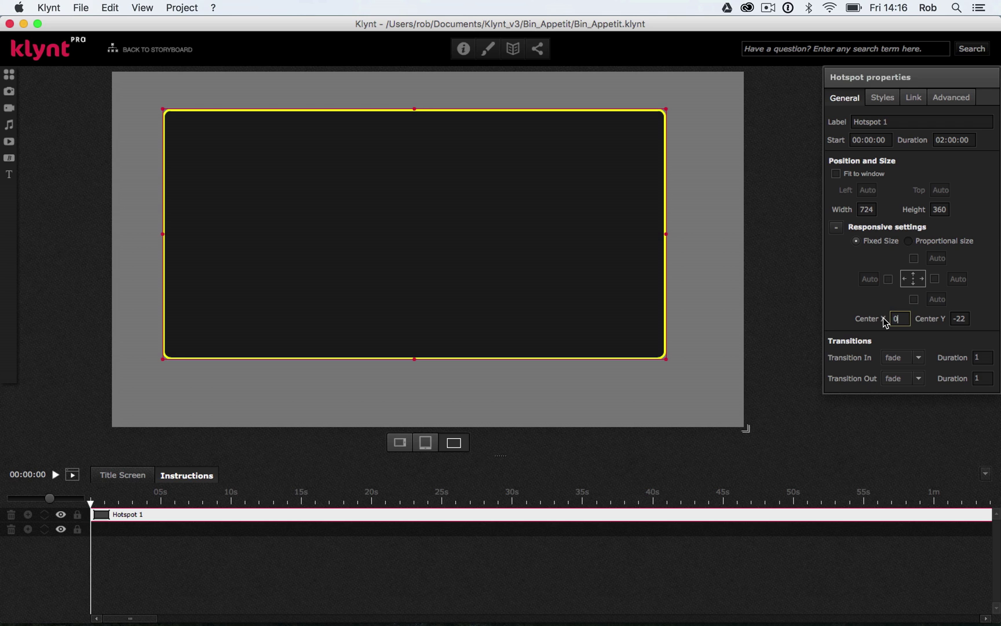
pyautogui.press('Tab')
pyautogui.write('0')
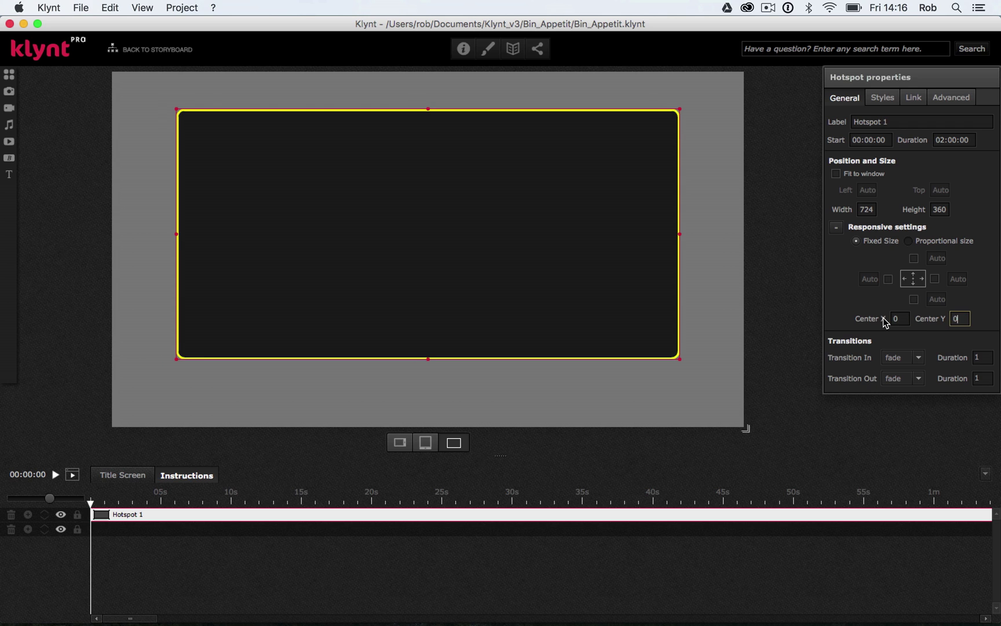
# Apply the hotspot's centred position and switch its responsive sizing to Proportional size
pyautogui.press('Return')
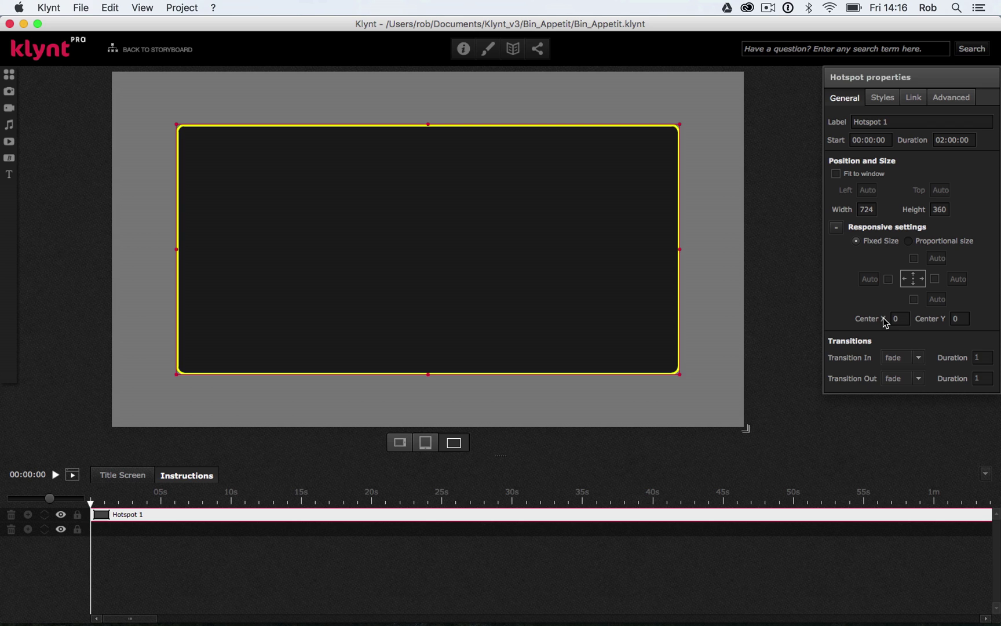
pyautogui.click(856, 241)
pyautogui.click(908, 241)
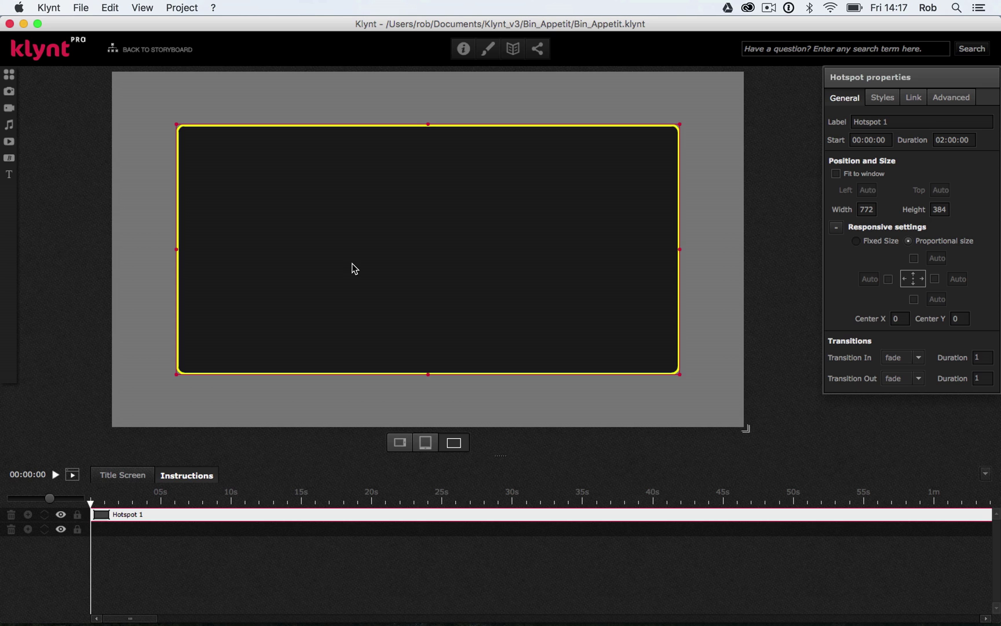
# Add a Title 3 text to the sequence and replace its placeholder with INSTRUCTIONS
pyautogui.click(8, 176)
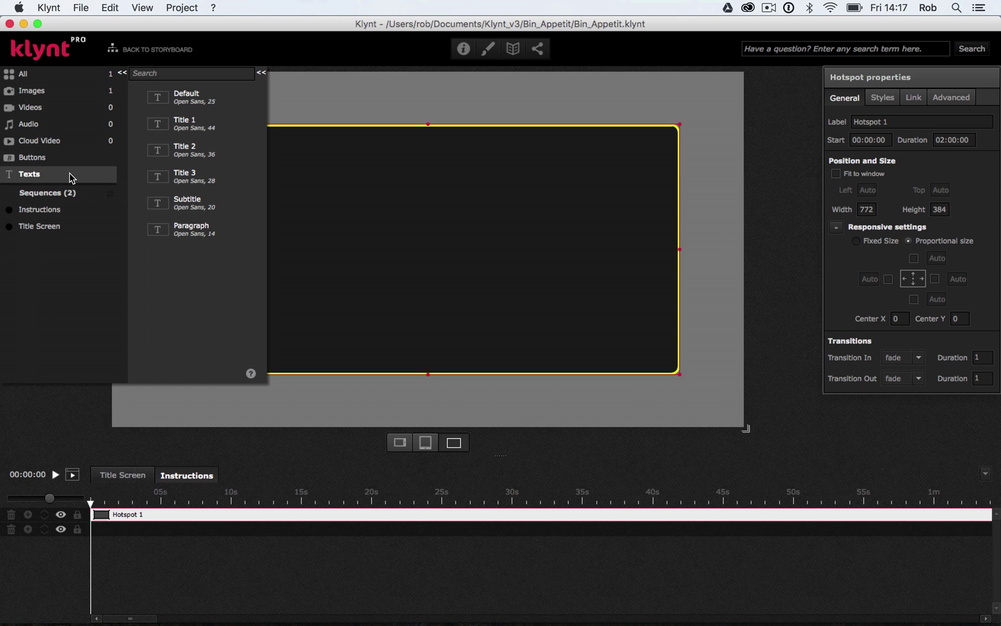
pyautogui.moveTo(156, 178); pyautogui.dragTo(411, 189)
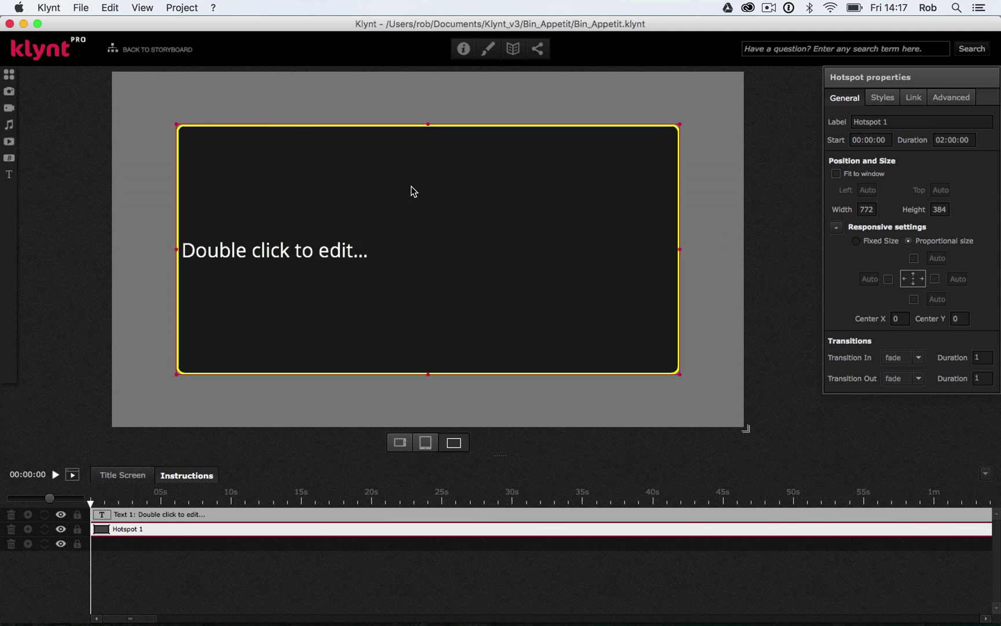
pyautogui.doubleClick(285, 252)
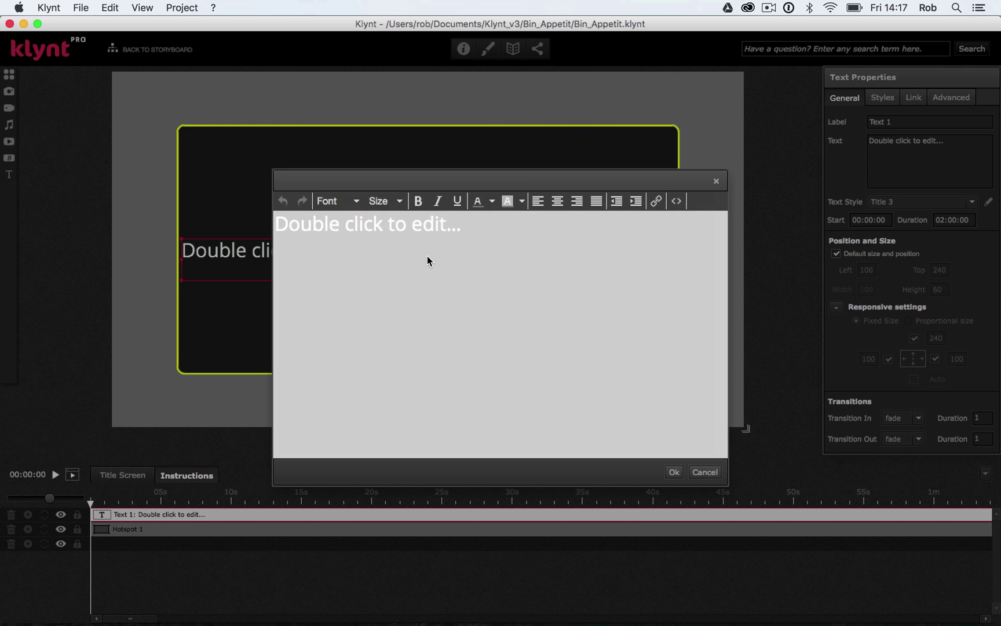
pyautogui.click(438, 225)
pyautogui.tripleClick(439, 225)
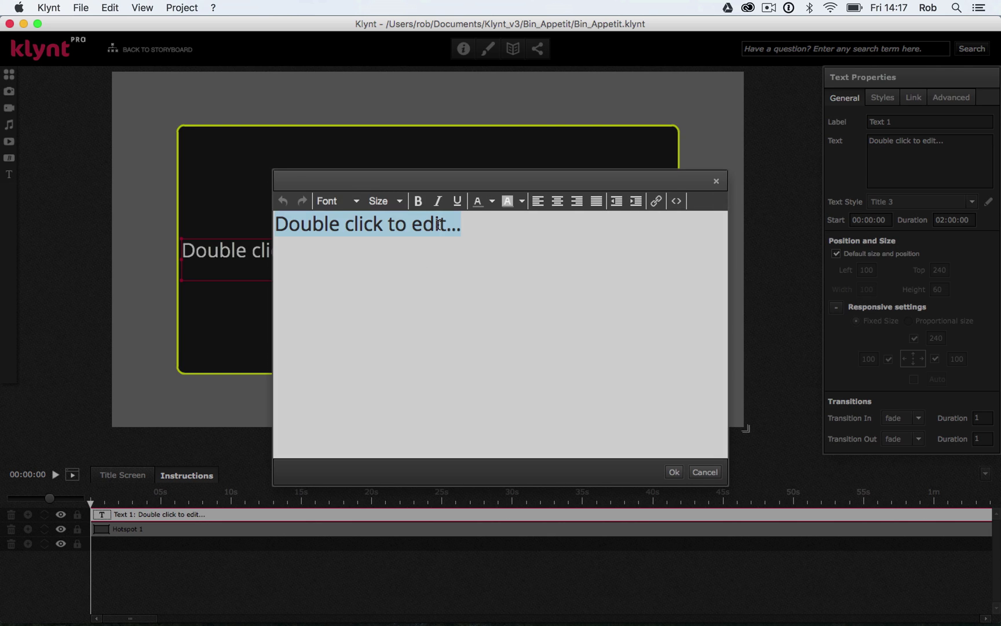
pyautogui.write('INSTRUCTIO')
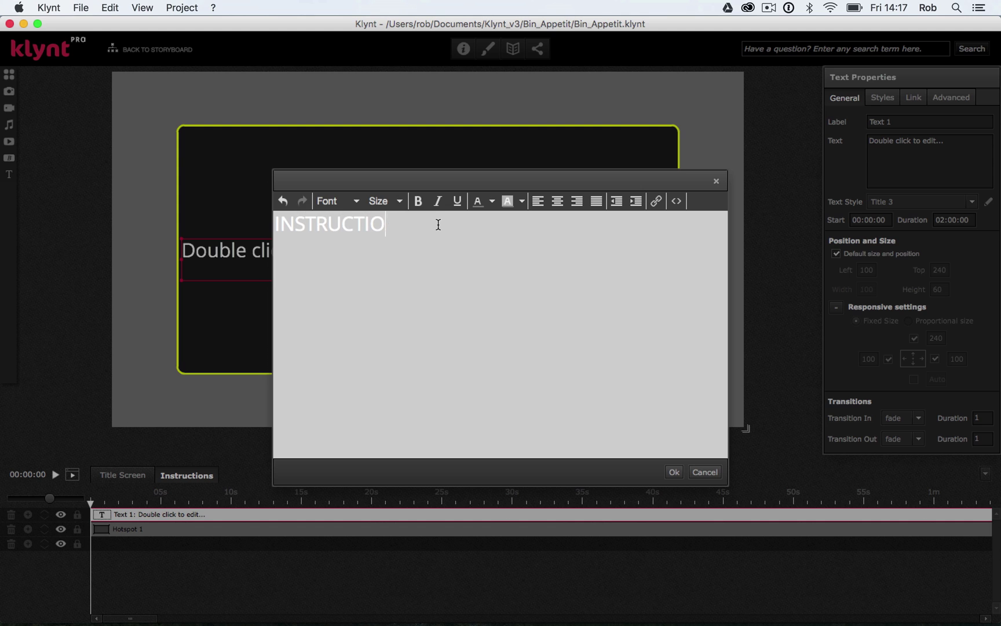
pyautogui.write('NS')
# Format the INSTRUCTIONS heading as centred, bold, yellow text in the Lato font and accept the edit
pyautogui.moveTo(412, 220); pyautogui.dragTo(275, 223)
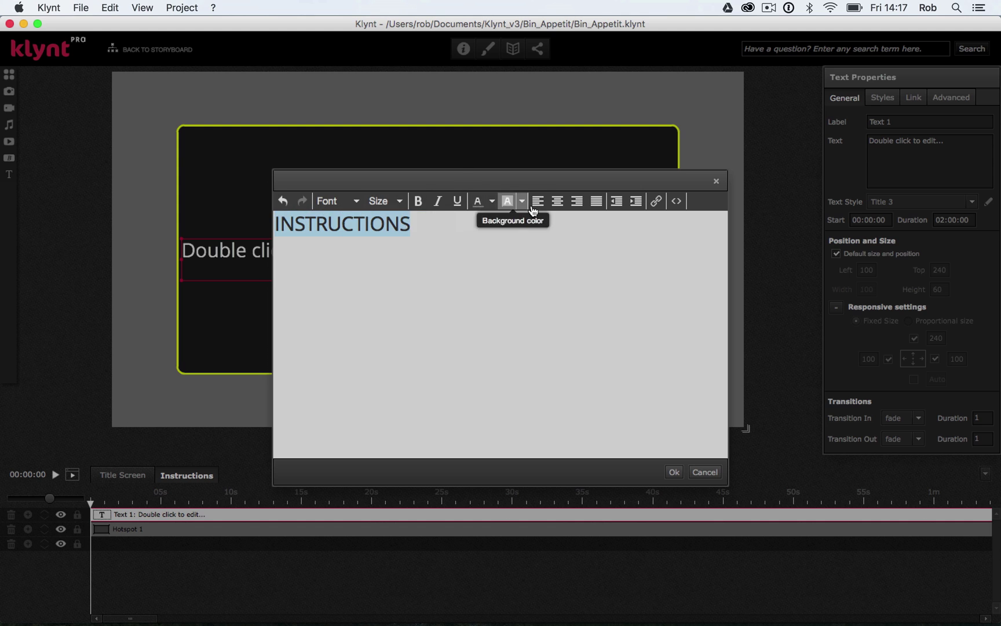
pyautogui.click(557, 200)
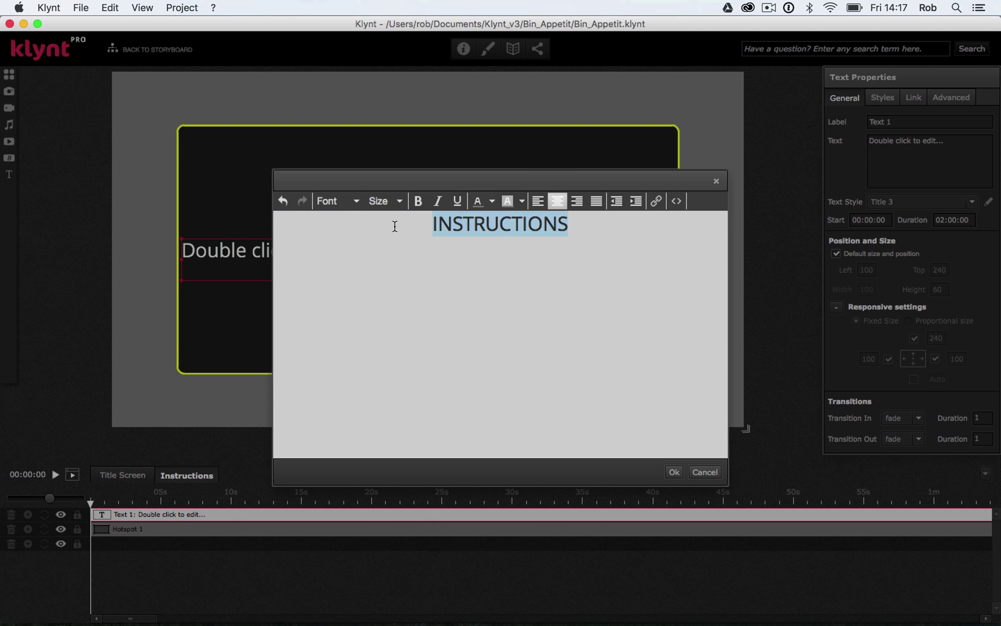
pyautogui.click(357, 203)
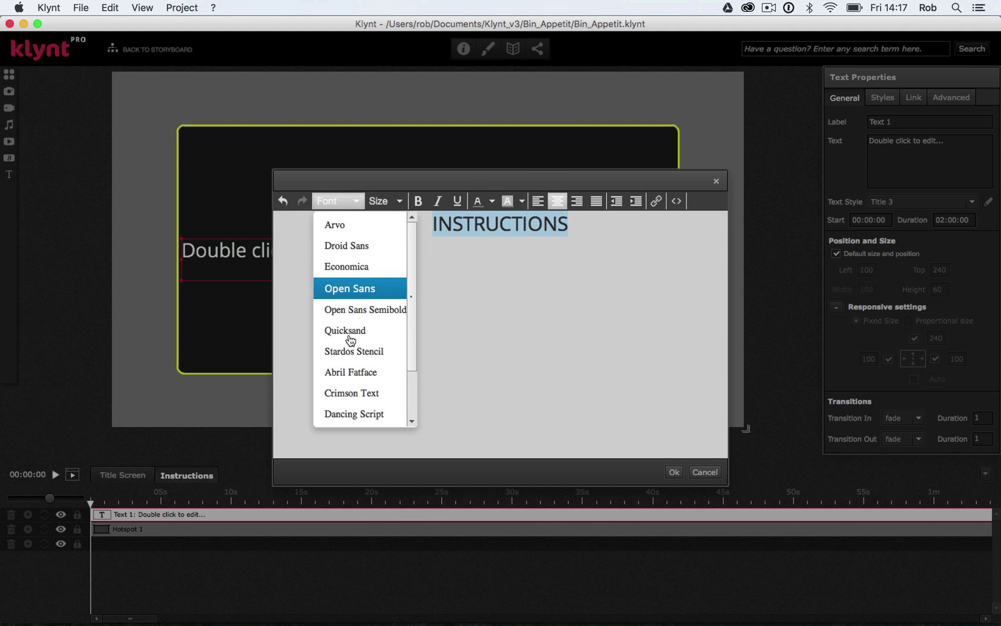
pyautogui.scroll(-3, 361, 372)
pyautogui.click(361, 371)
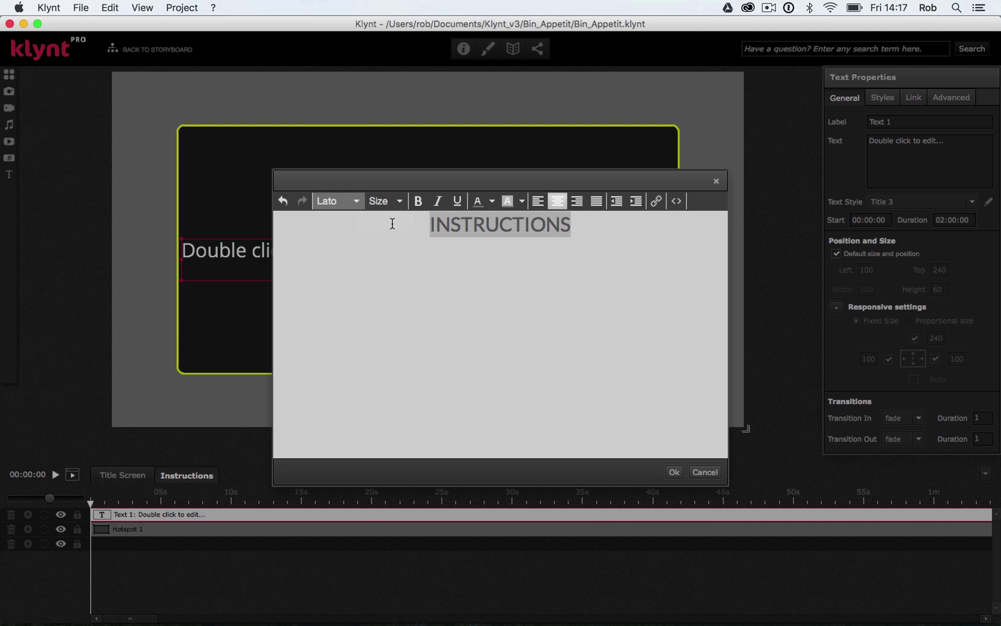
pyautogui.click(418, 201)
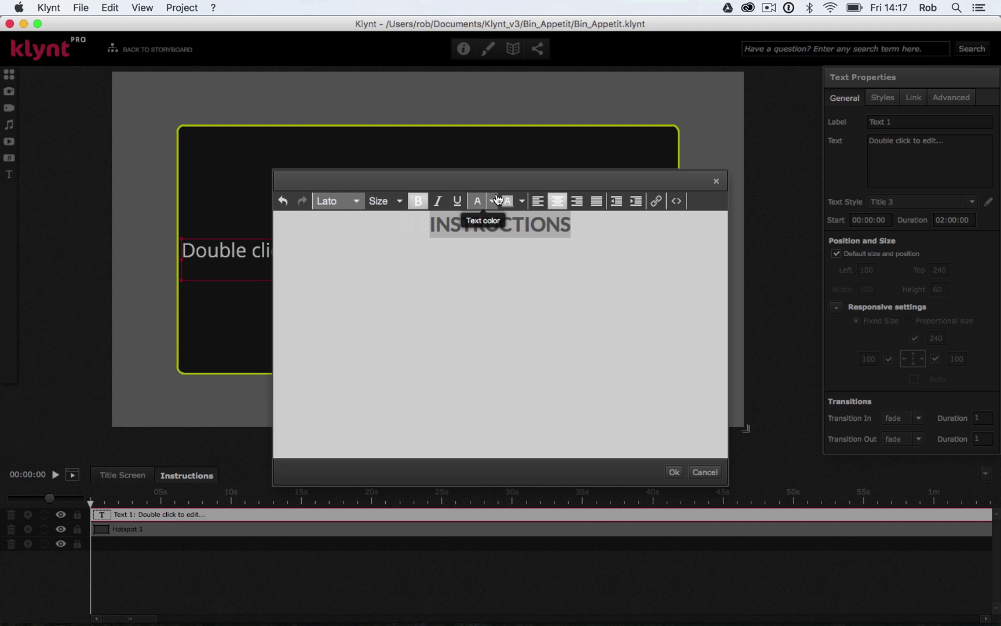
pyautogui.click(478, 201)
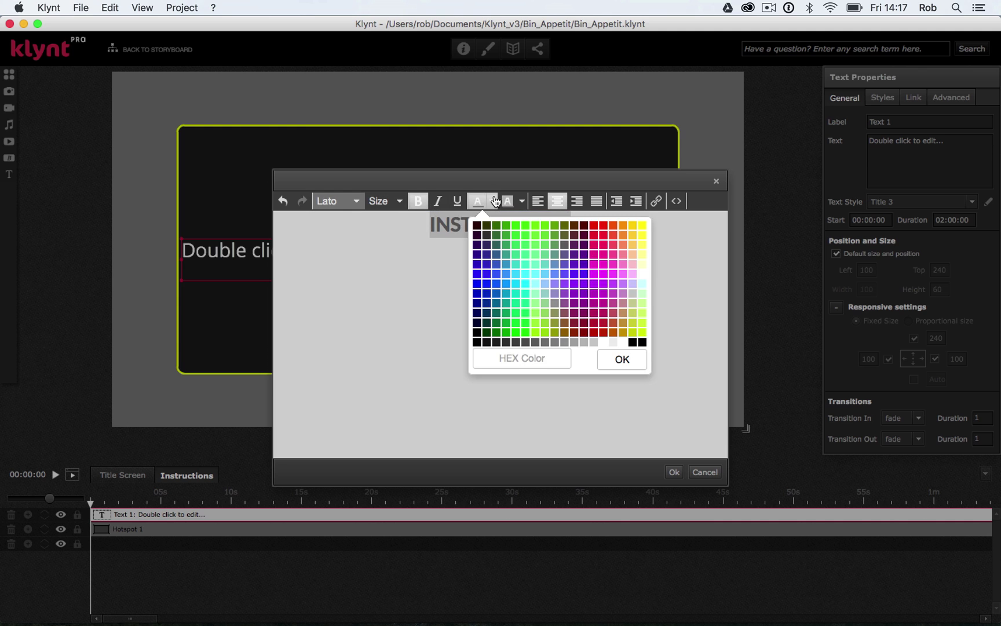
pyautogui.click(642, 228)
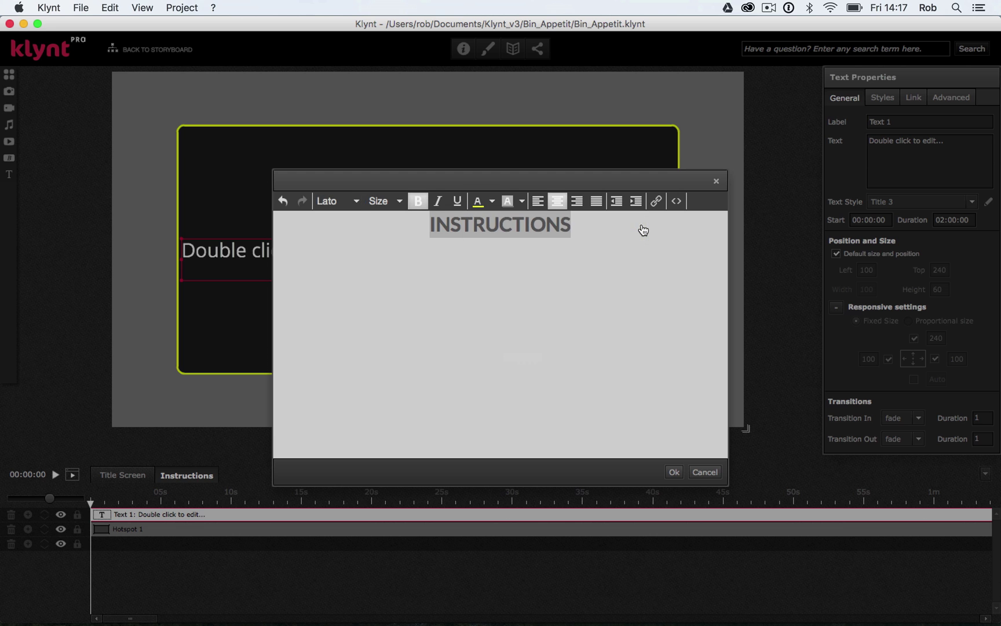
pyautogui.click(674, 472)
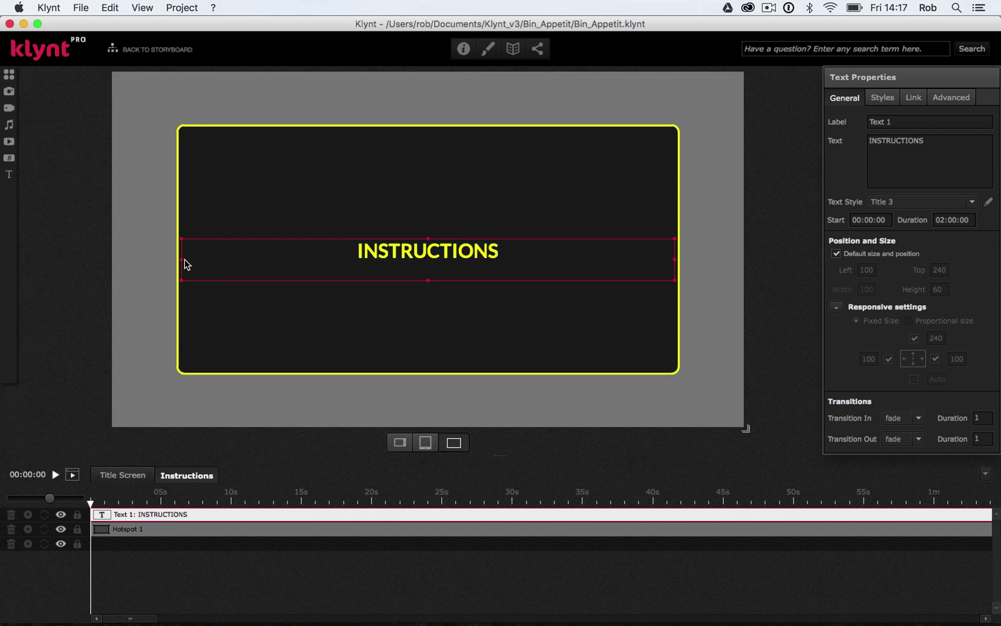
# Narrow the heading's box to about 303 wide near the panel's upper edge and release its left, right and top anchors
pyautogui.moveTo(183, 259); pyautogui.dragTo(465, 262)
pyautogui.moveTo(537, 257); pyautogui.dragTo(392, 155)
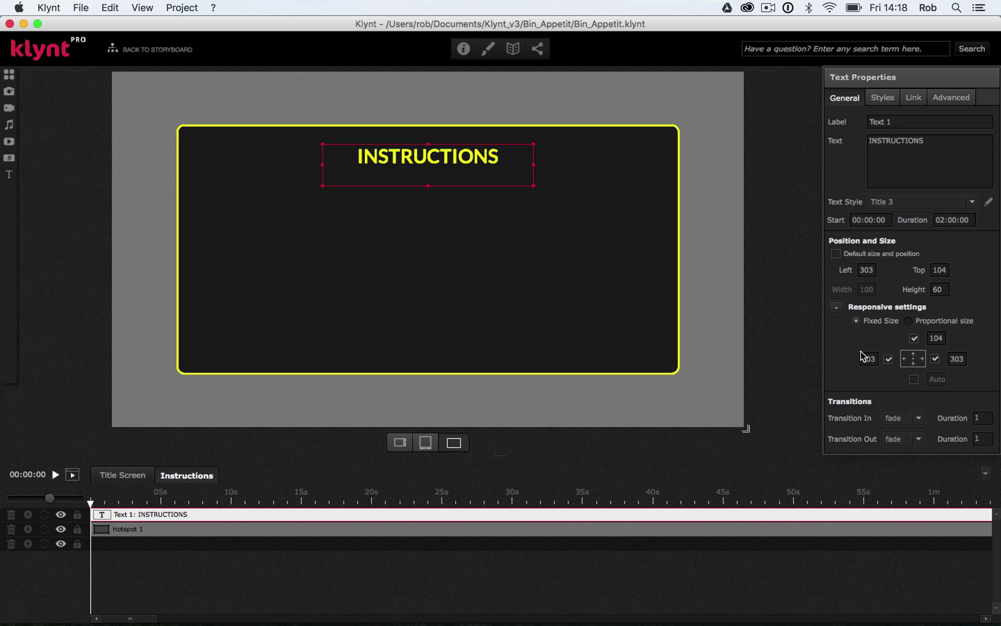
pyautogui.click(889, 360)
pyautogui.click(935, 358)
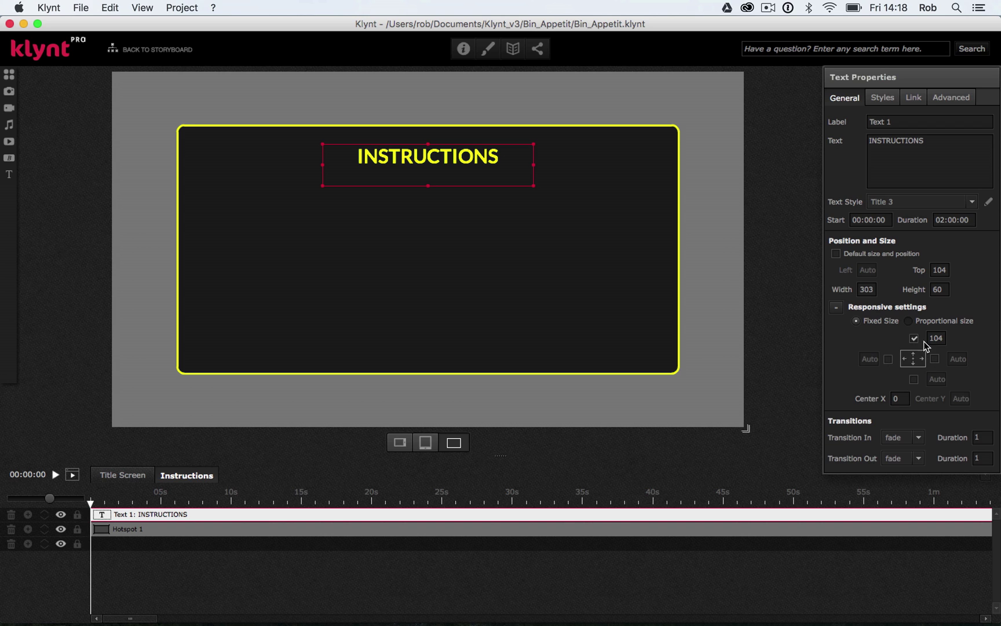
pyautogui.click(914, 339)
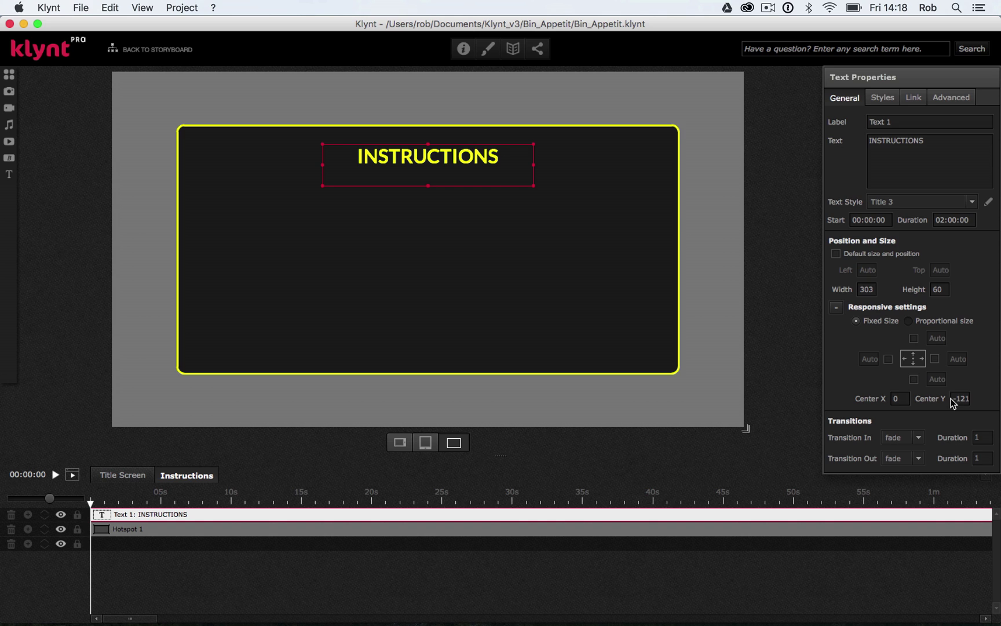
# Set the heading's Center Y, trying 0 and -150 and settling on -130
pyautogui.moveTo(954, 398); pyautogui.dragTo(992, 398)
pyautogui.write('0')
pyautogui.press('Return')
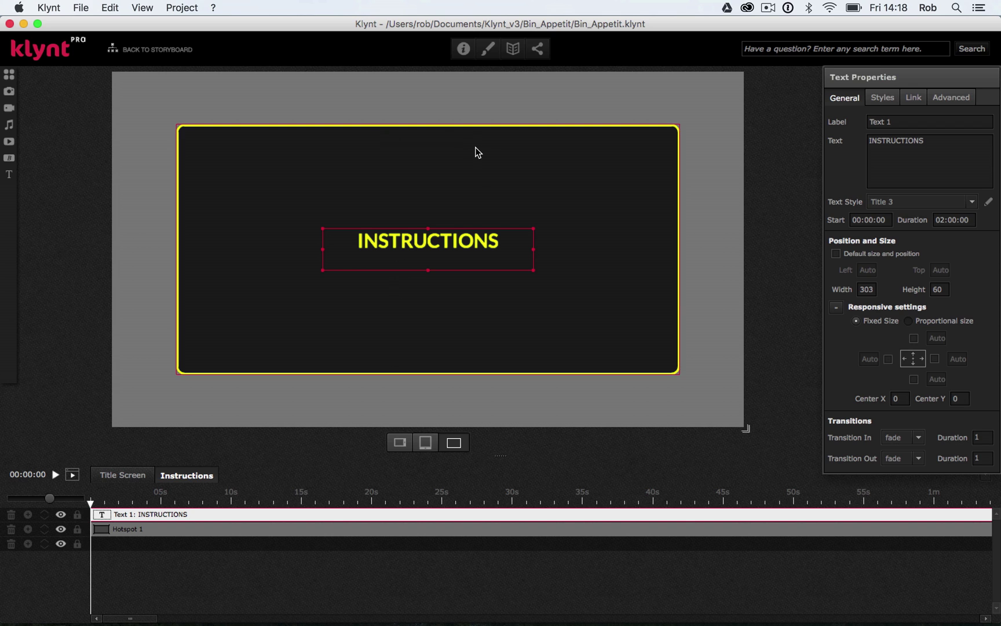
pyautogui.click(961, 396)
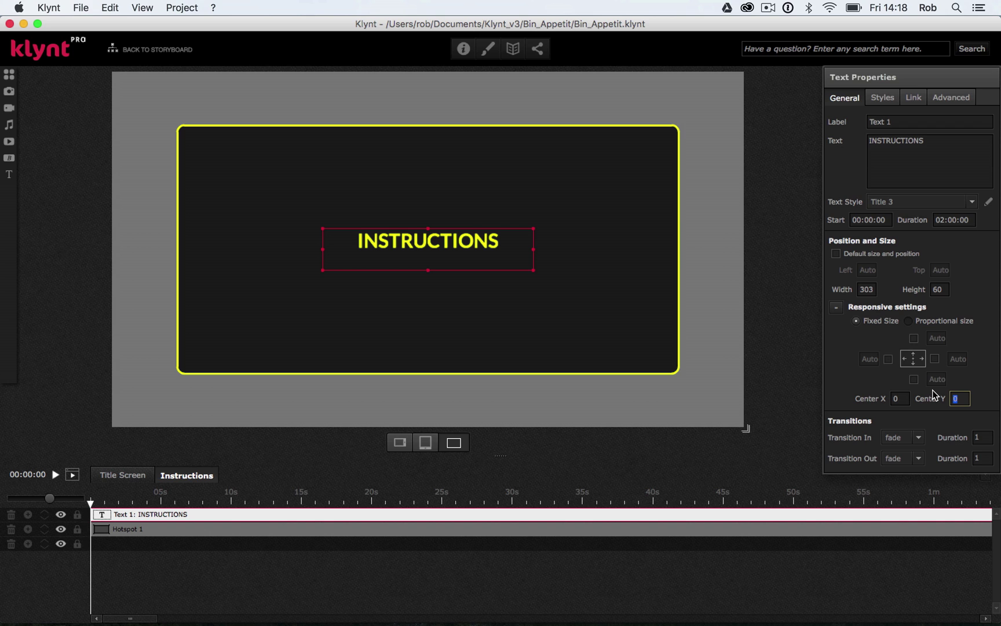
pyautogui.write('-150')
pyautogui.press('Return')
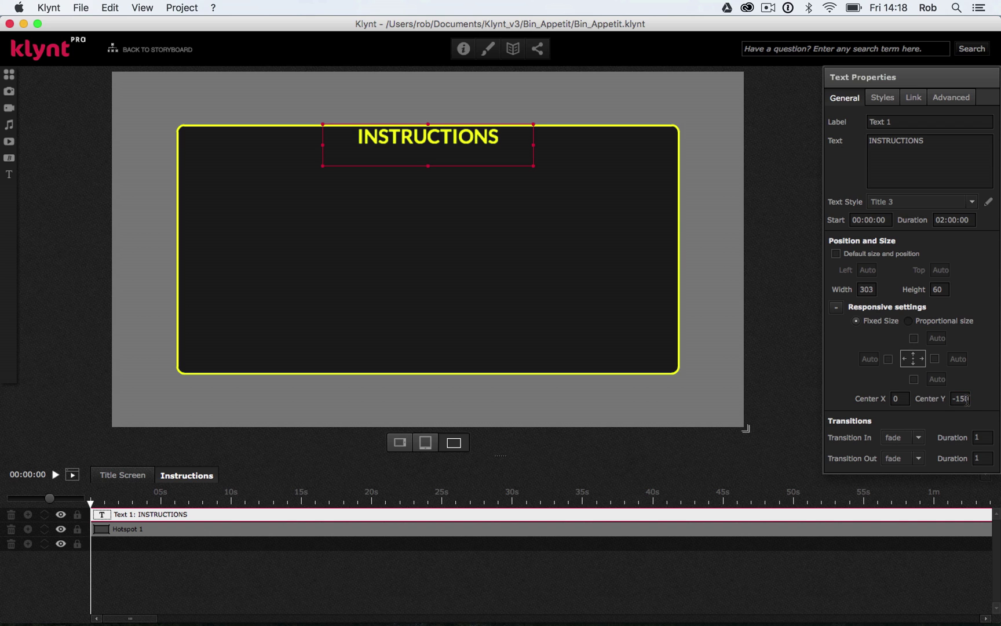
pyautogui.click(963, 400)
pyautogui.press('BackSpace')
pyautogui.write('3')
pyautogui.press('Return')
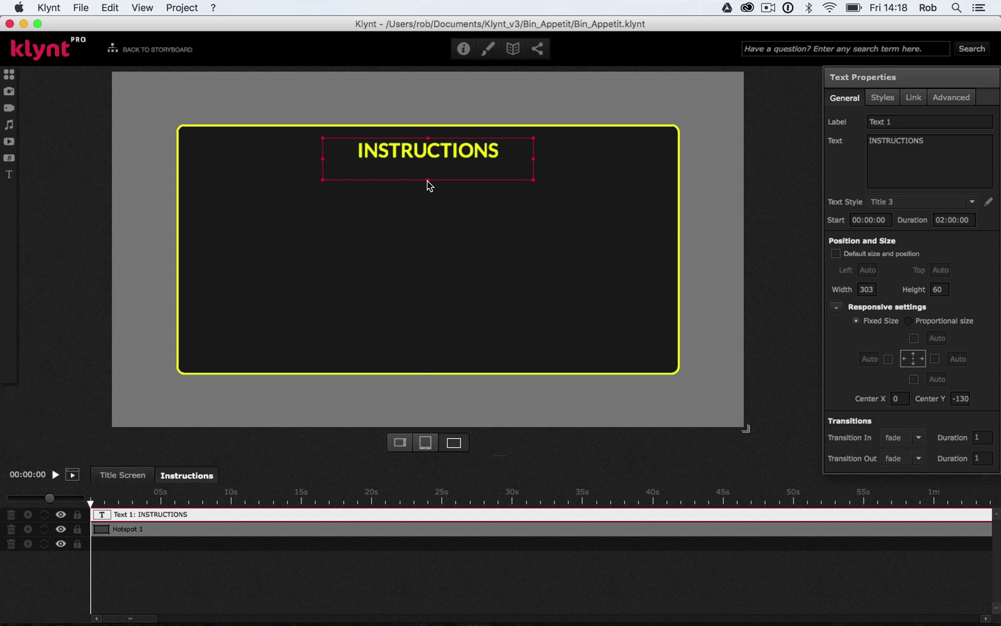
# Shorten the heading's box to a height of about 43 and switch it to Proportional size
pyautogui.moveTo(427, 179); pyautogui.dragTo(427, 168)
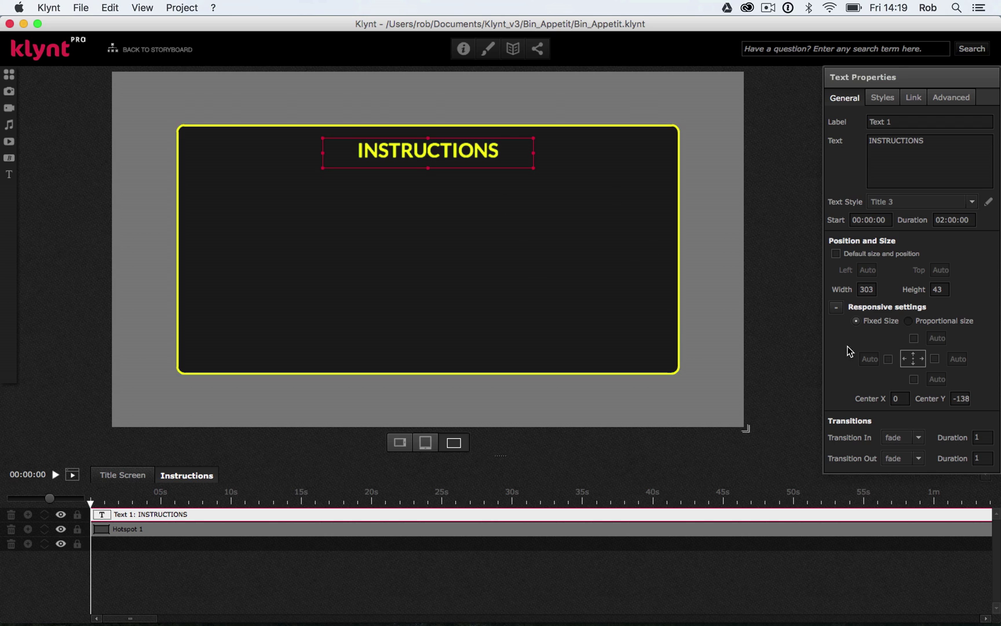
pyautogui.click(908, 322)
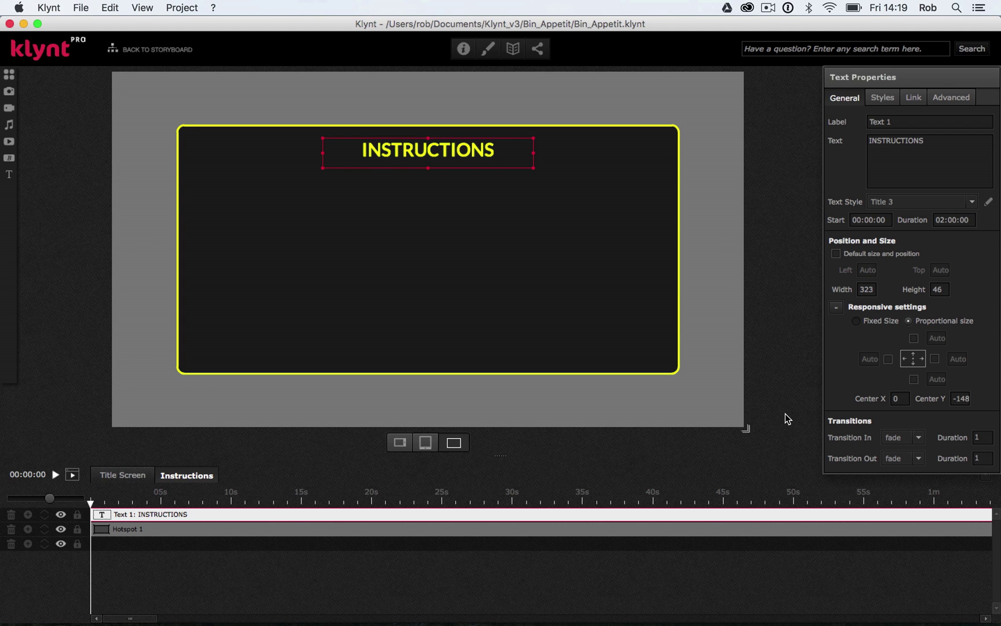
# Add a Paragraph text to the Instructions sequence and open its placeholder for editing
pyautogui.click(9, 174)
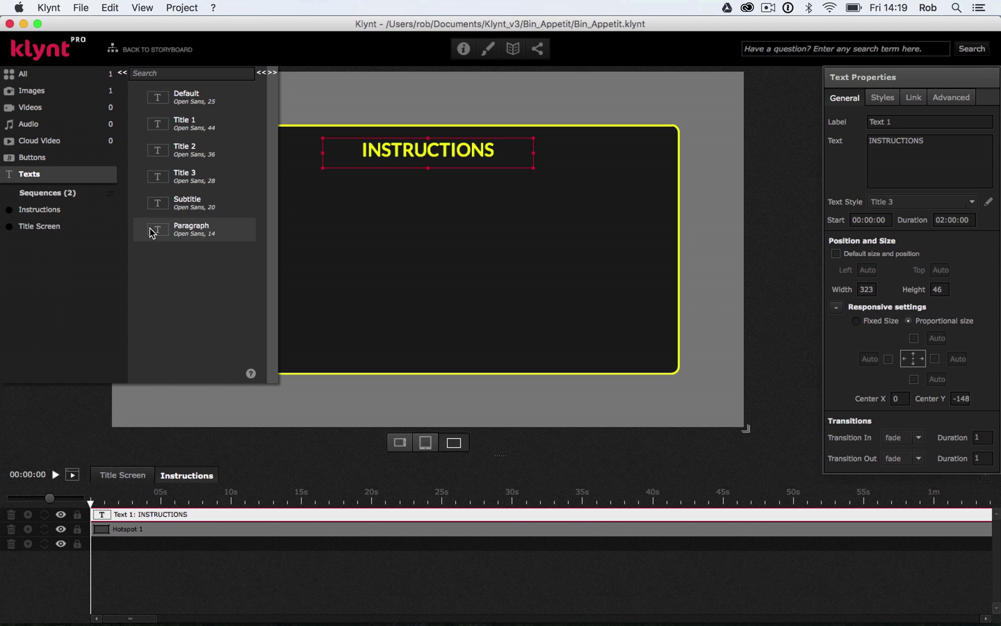
pyautogui.moveTo(152, 232); pyautogui.dragTo(372, 214)
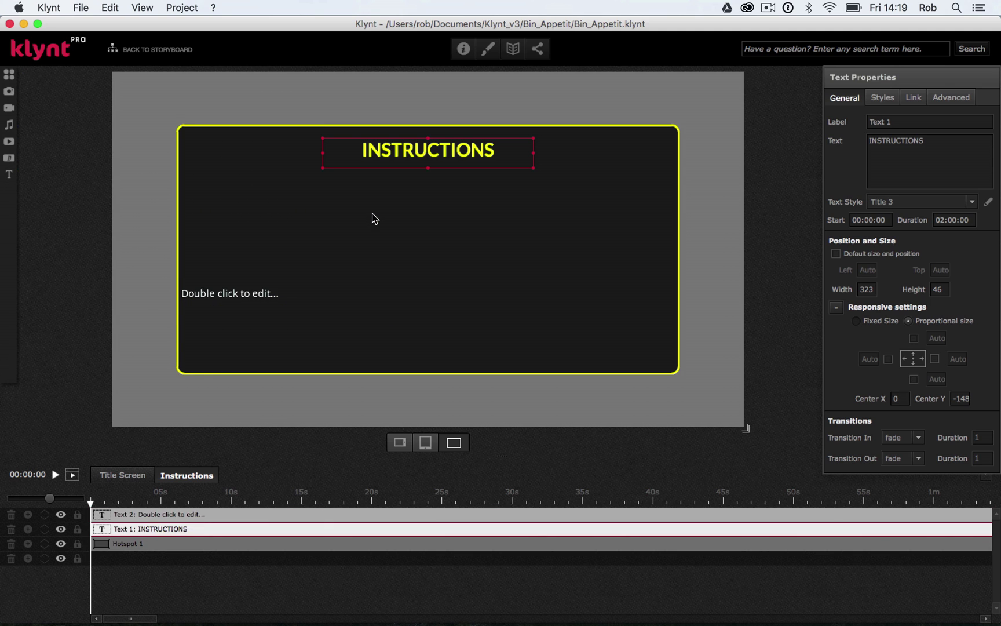
pyautogui.doubleClick(222, 295)
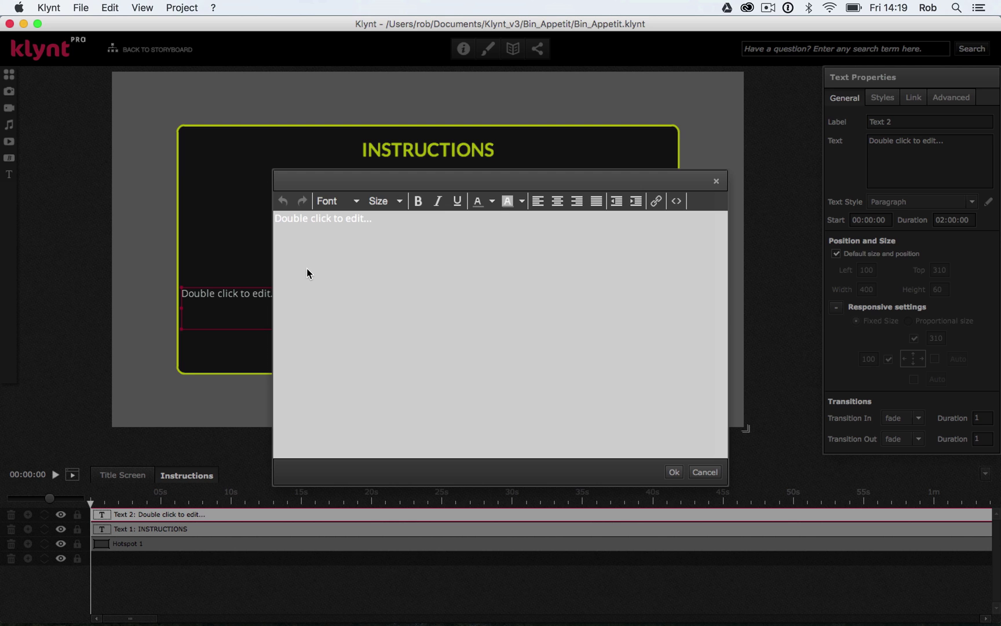
# Switch to Chrome and copy the three paragraphs below the INSTRUCTIONS heading in the Freegan Text document
pyautogui.moveTo(595, 623)
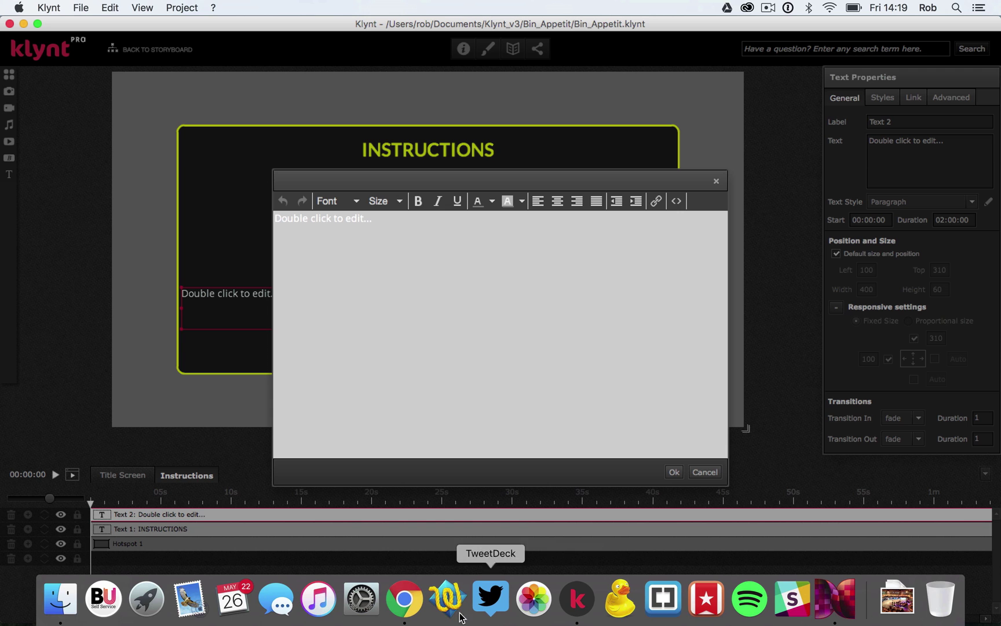
pyautogui.click(404, 599)
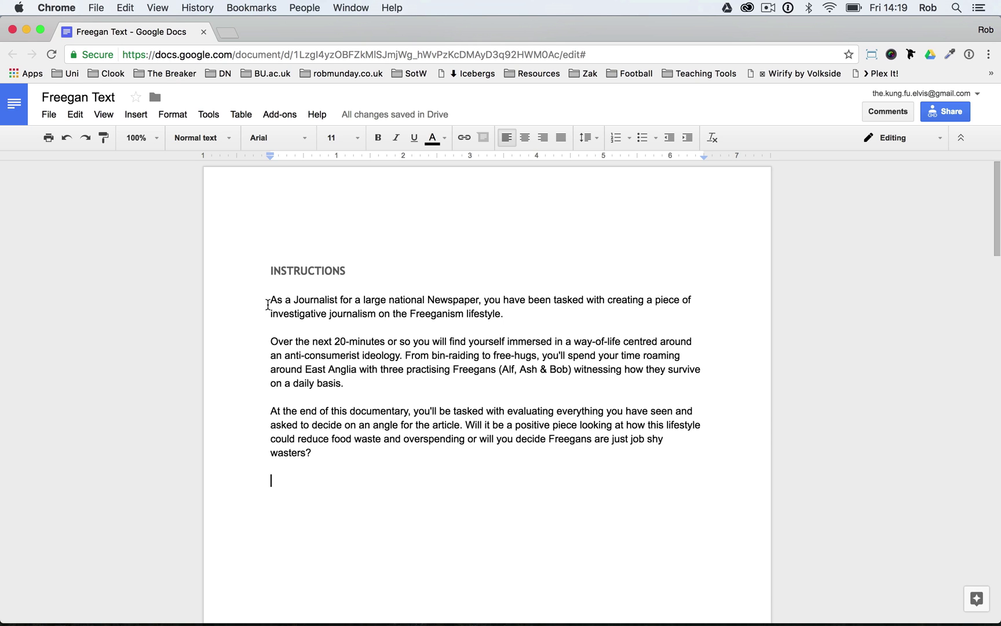
pyautogui.moveTo(269, 302); pyautogui.dragTo(357, 455)
pyautogui.press('super+c')
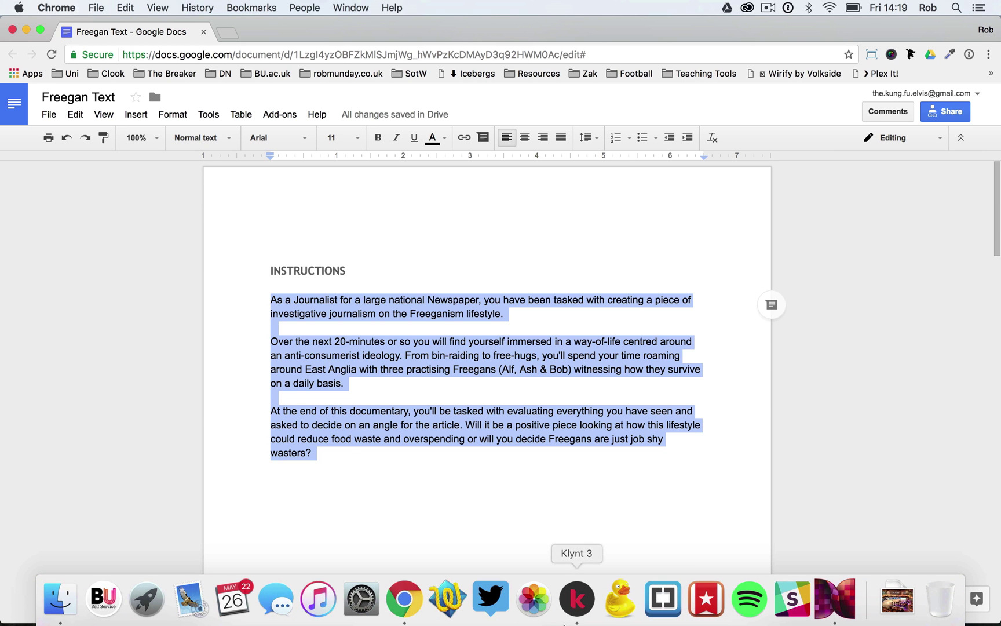
# Switch back to Klynt and replace the paragraph's placeholder with the copied instructions
pyautogui.click(577, 600)
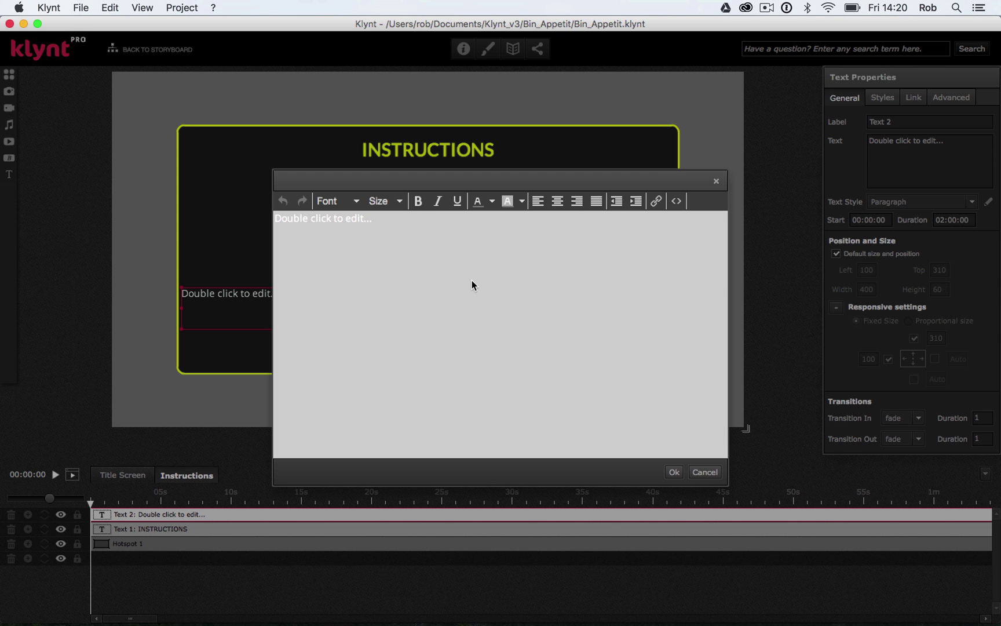
pyautogui.tripleClick(353, 221)
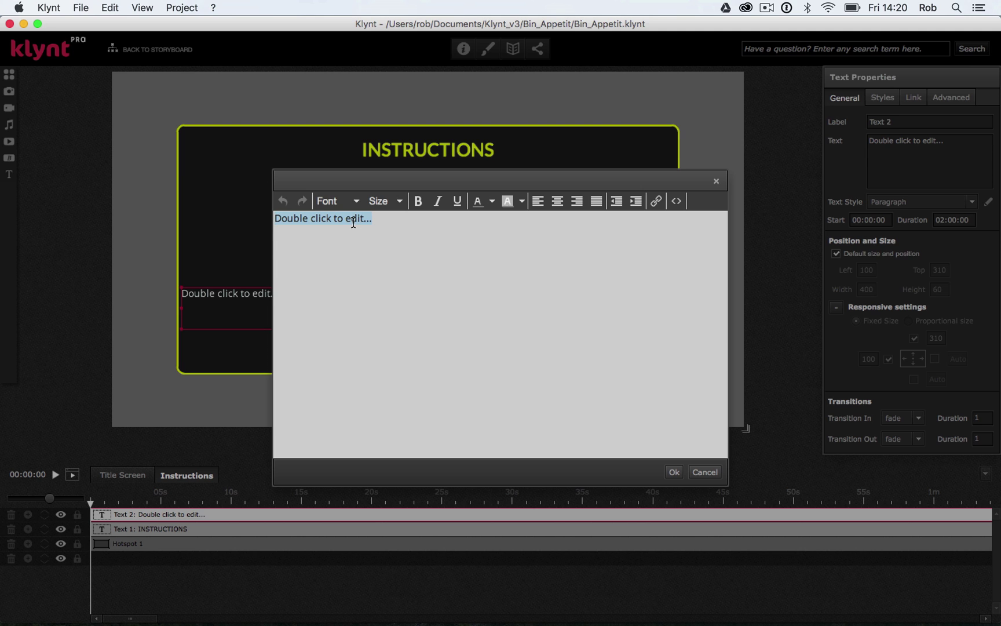
pyautogui.press('super+v')
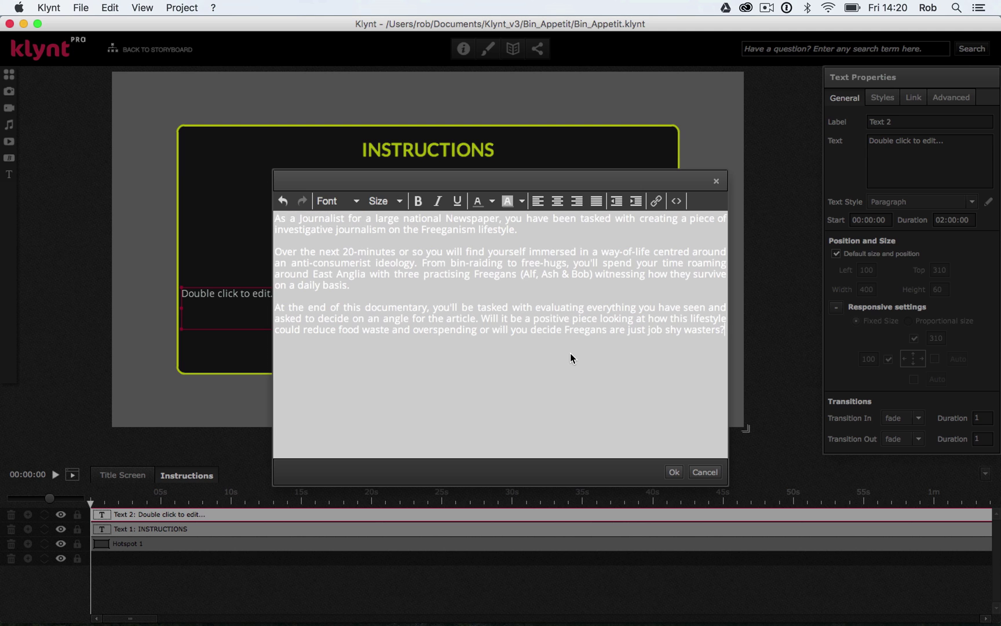
# Format all of the pasted instruction text in Lato at 14pt and apply the edit
pyautogui.moveTo(725, 329); pyautogui.dragTo(316, 251)
pyautogui.click(266, 214)
pyautogui.press('super+a')
pyautogui.click(348, 203)
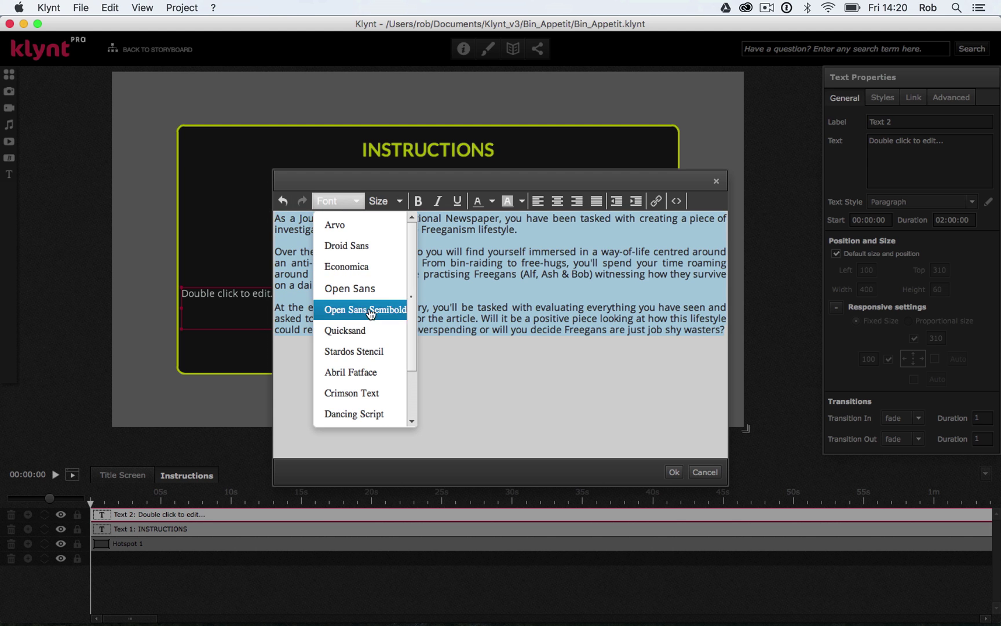
pyautogui.scroll(-3, 375, 336)
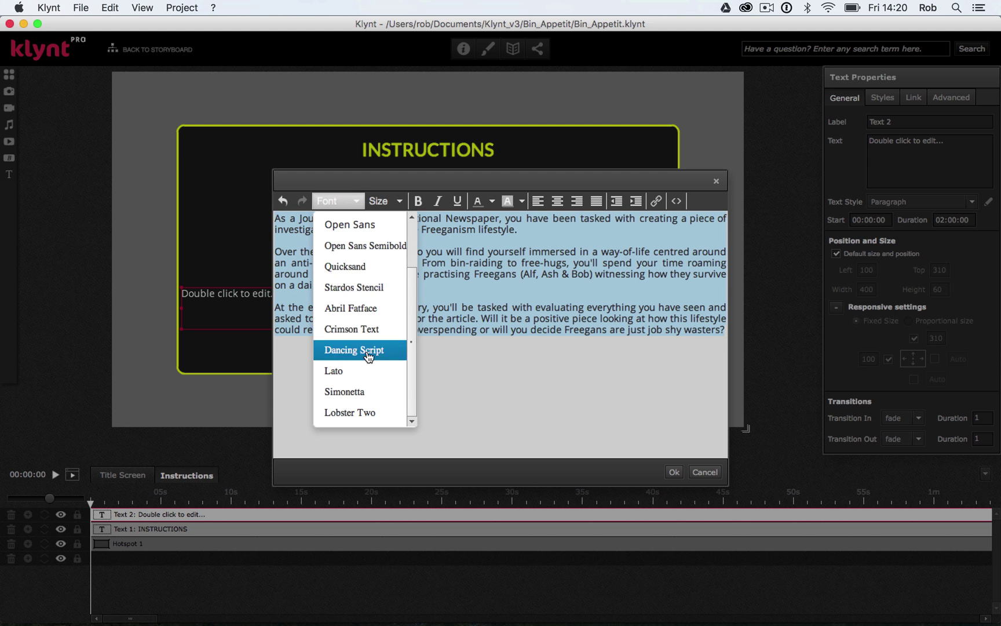
pyautogui.click(360, 376)
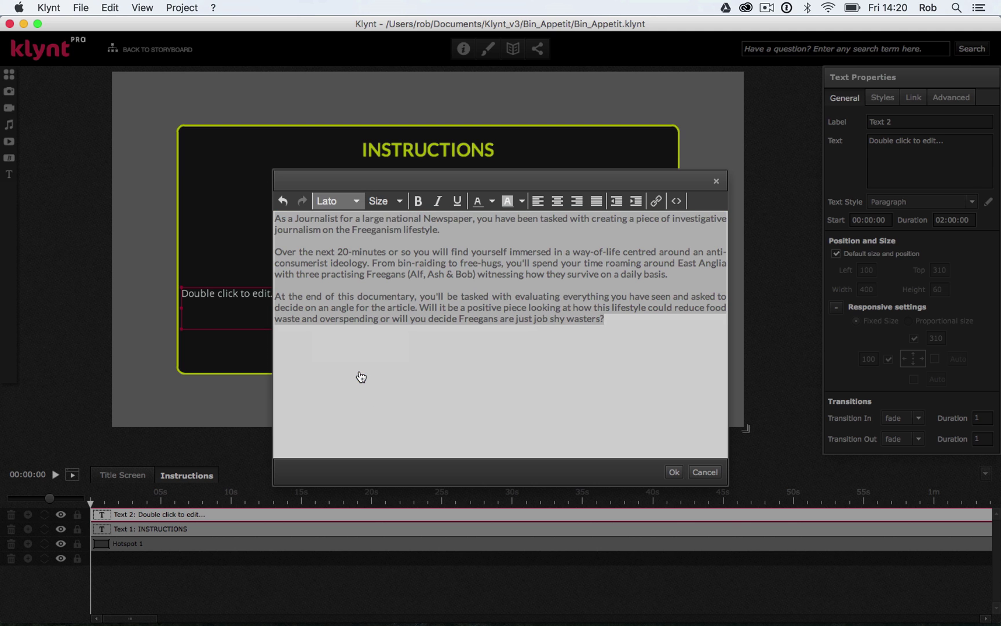
pyautogui.click(389, 200)
pyautogui.scroll(-5, 392, 332)
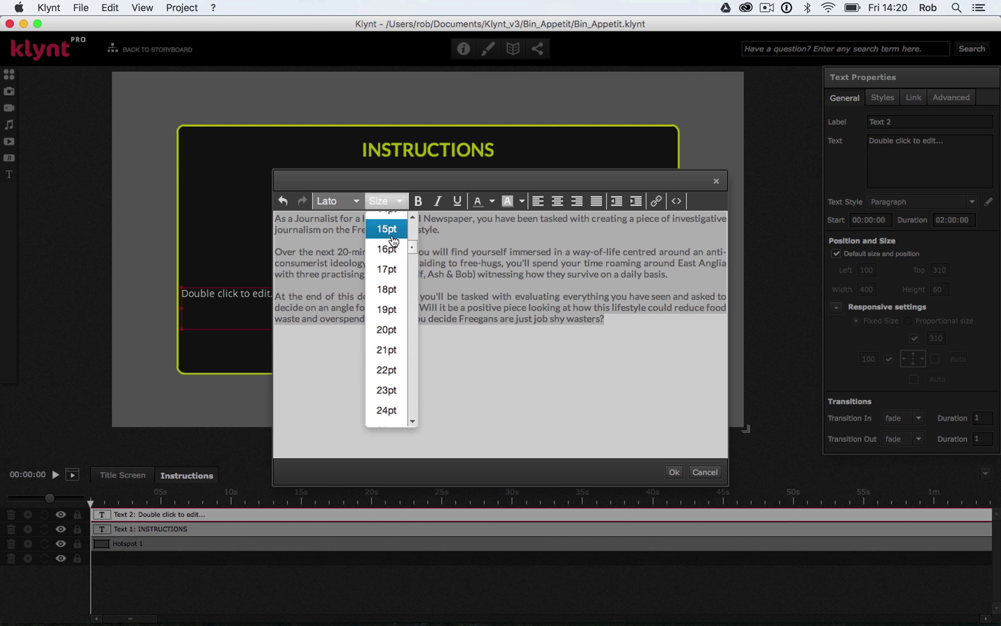
pyautogui.scroll(1, 393, 239)
pyautogui.click(394, 238)
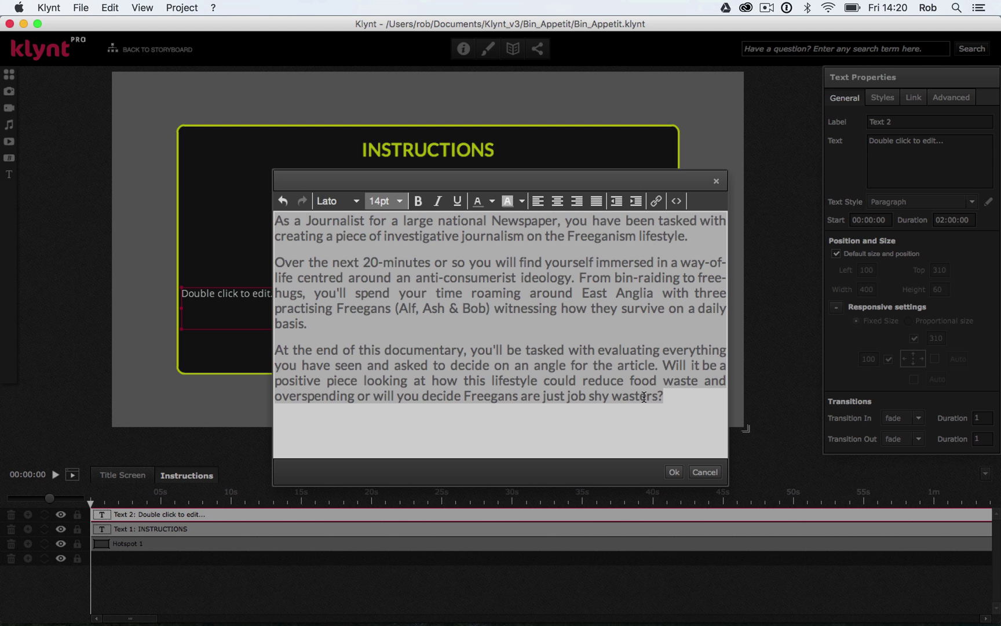
pyautogui.click(675, 472)
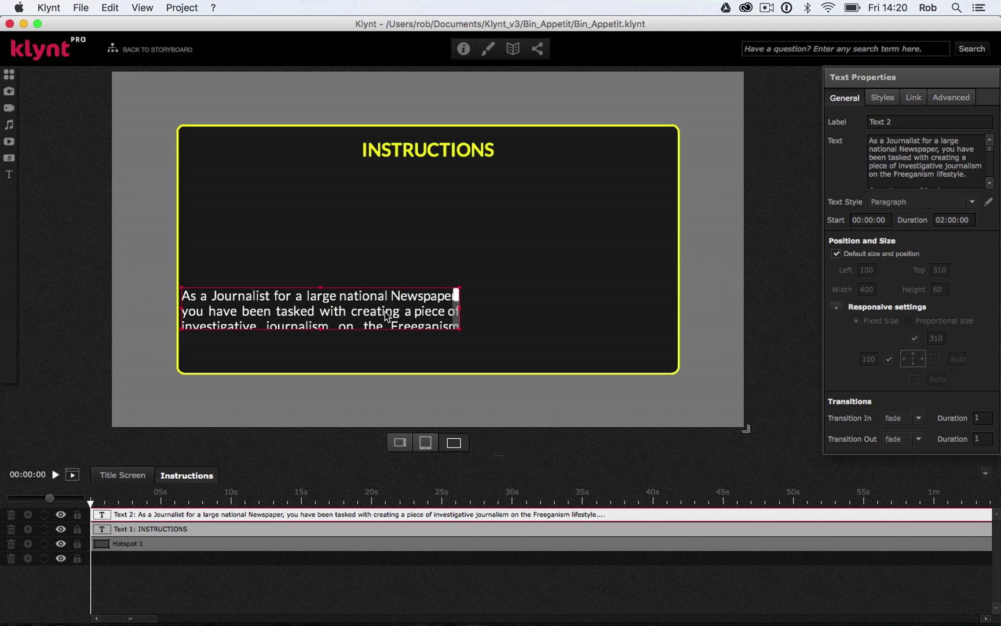
# Move the instruction text below the heading inside the panel and enlarge its box to about 681 wide and 265 high
pyautogui.moveTo(385, 311); pyautogui.dragTo(398, 203)
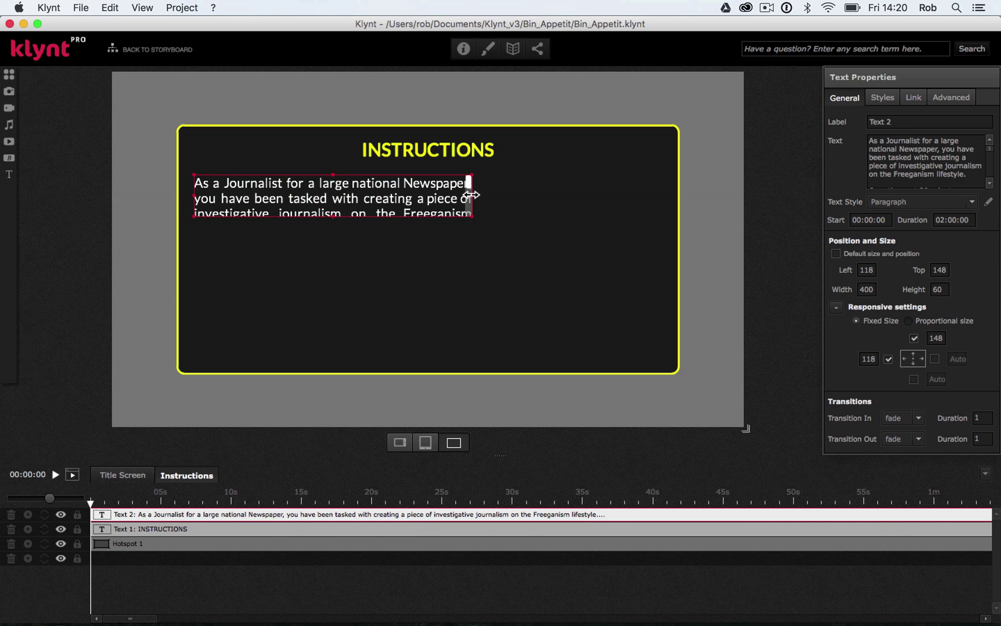
pyautogui.moveTo(471, 195); pyautogui.dragTo(666, 195)
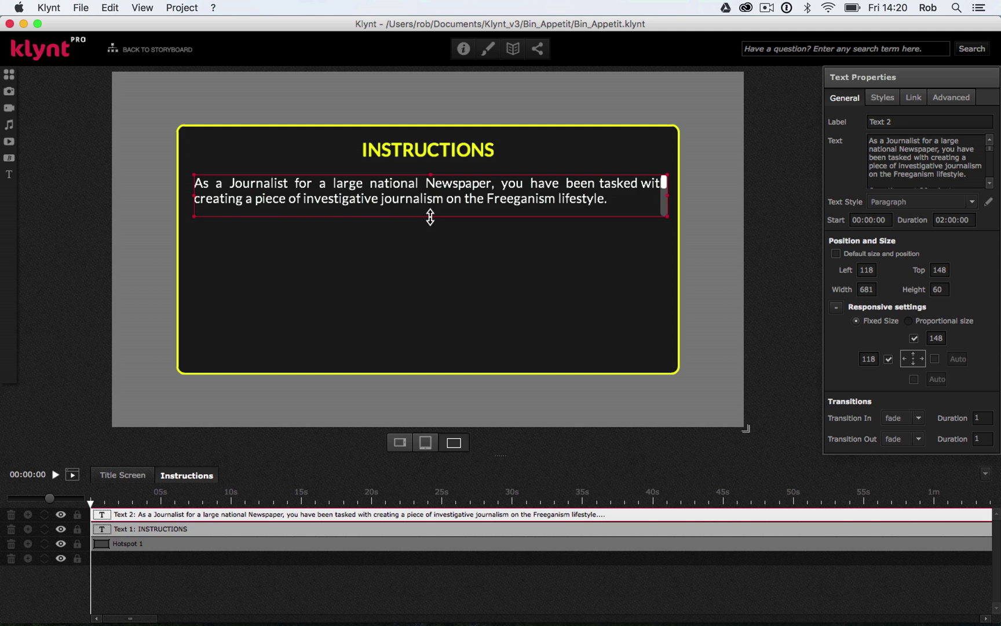
pyautogui.moveTo(430, 217); pyautogui.dragTo(446, 360)
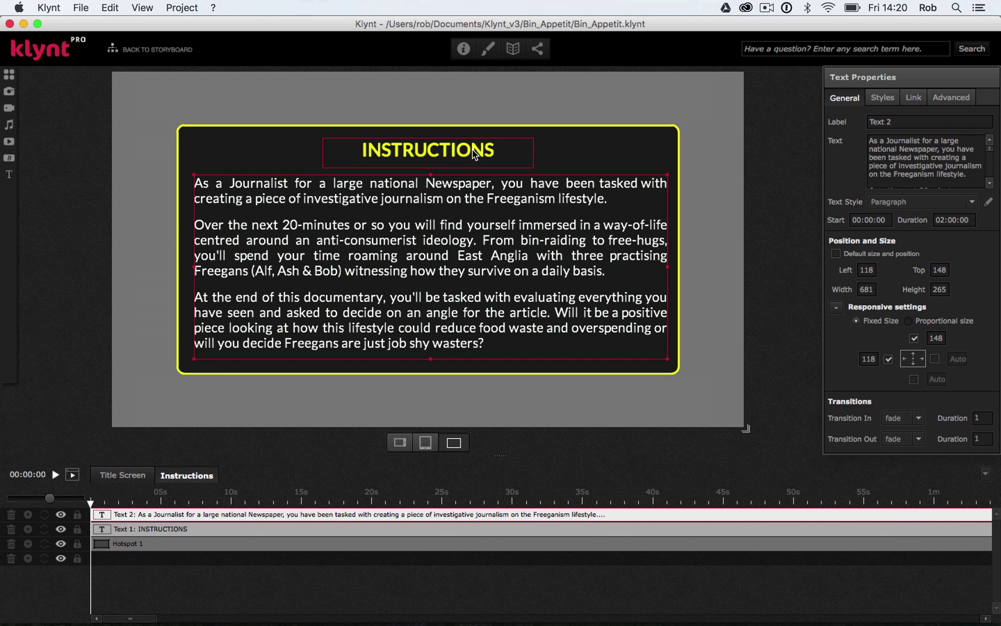
# Switch the instruction text to Proportional size, release its top and left anchors, and set Center X to 0
pyautogui.click(908, 321)
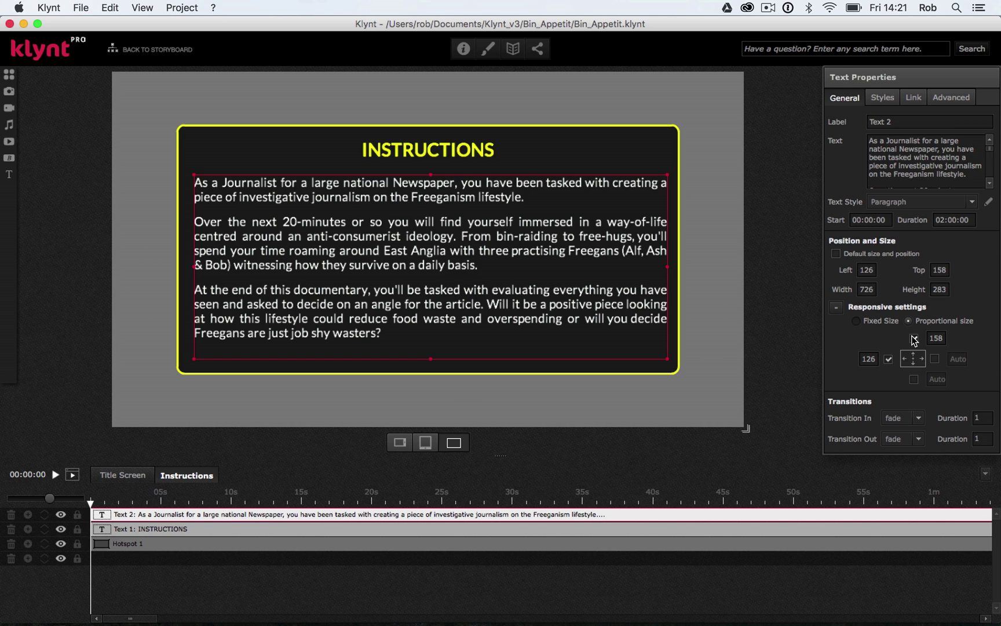
pyautogui.click(914, 339)
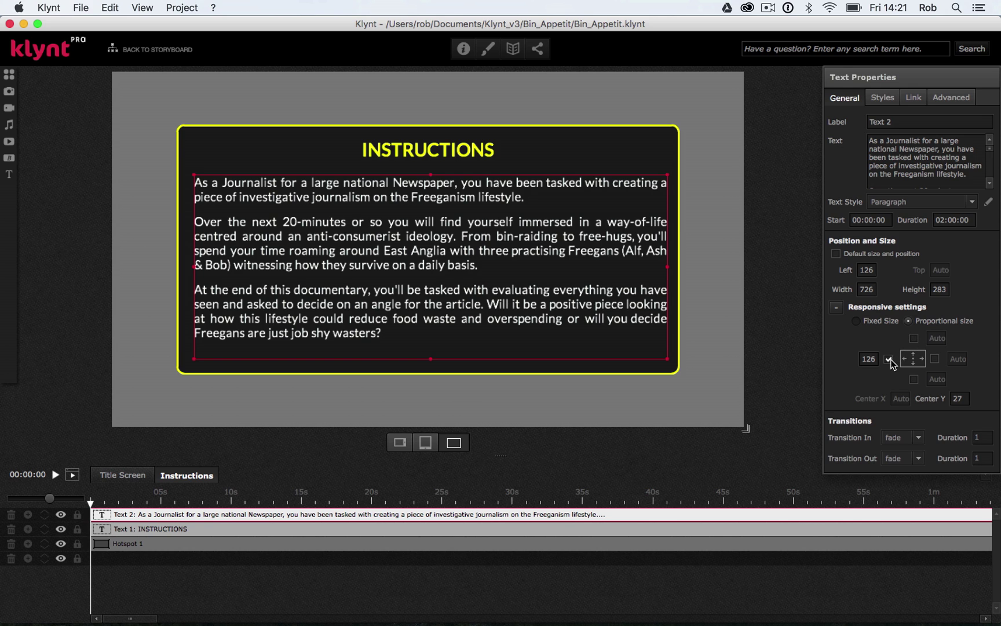
pyautogui.click(889, 359)
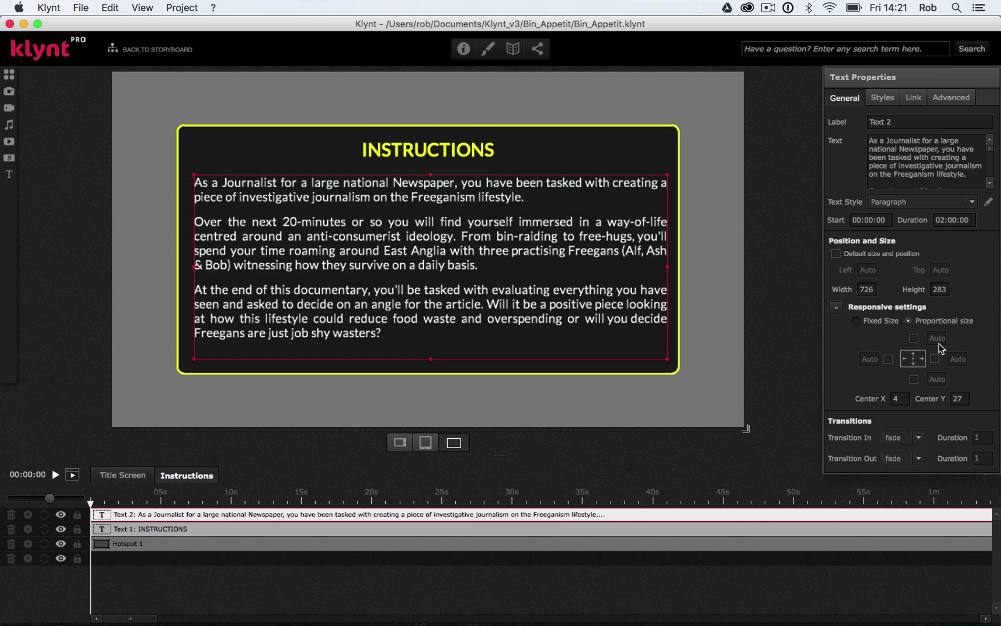
pyautogui.doubleClick(904, 399)
pyautogui.write('0')
pyautogui.press('Tab')
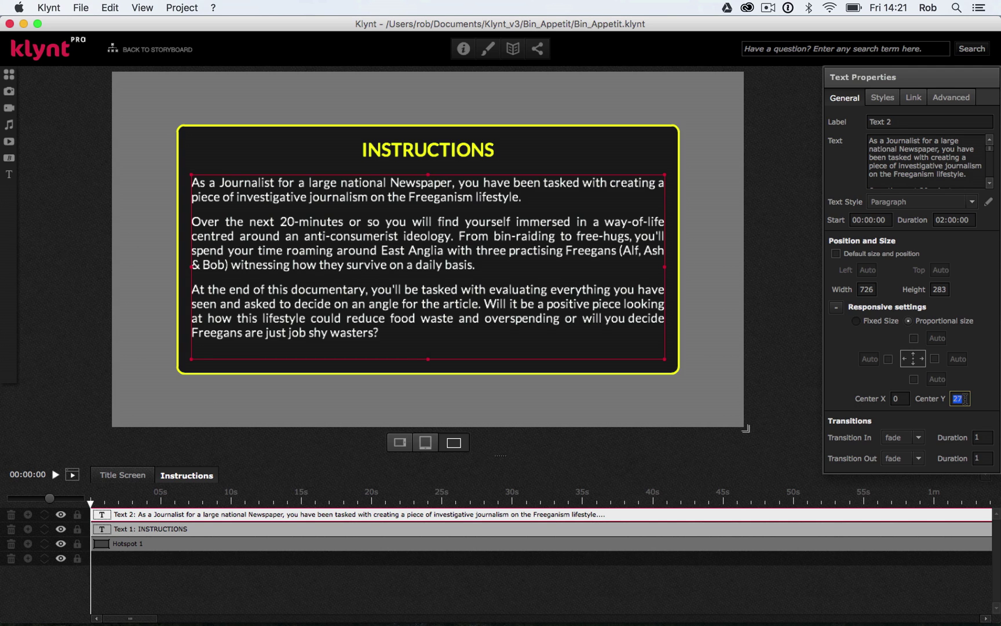
pyautogui.press('Return')
# Save the project and open the Title Screen sequence from the storyboard
pyautogui.click(82, 7)
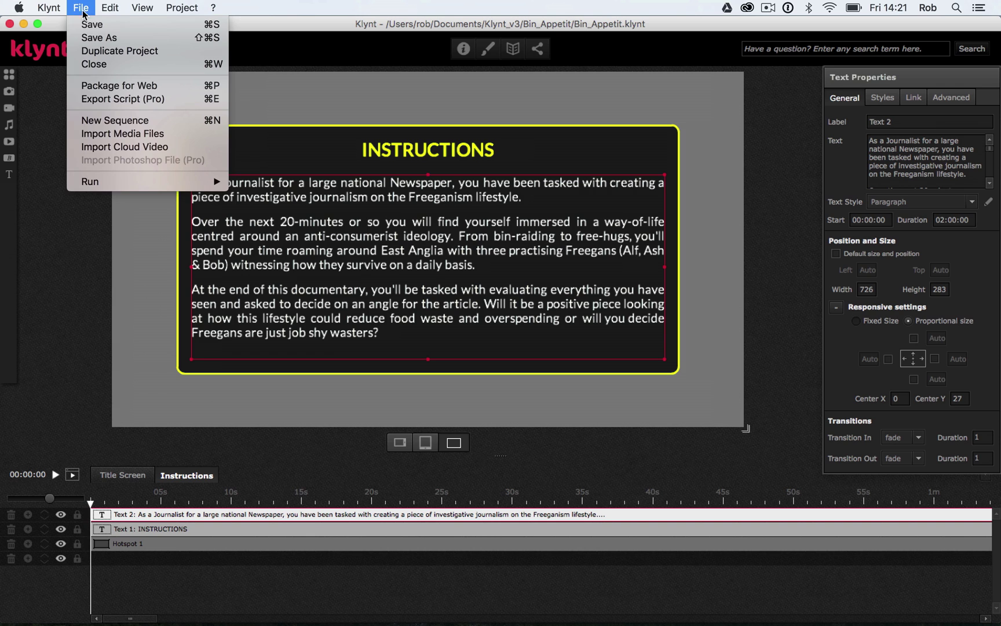
pyautogui.click(89, 25)
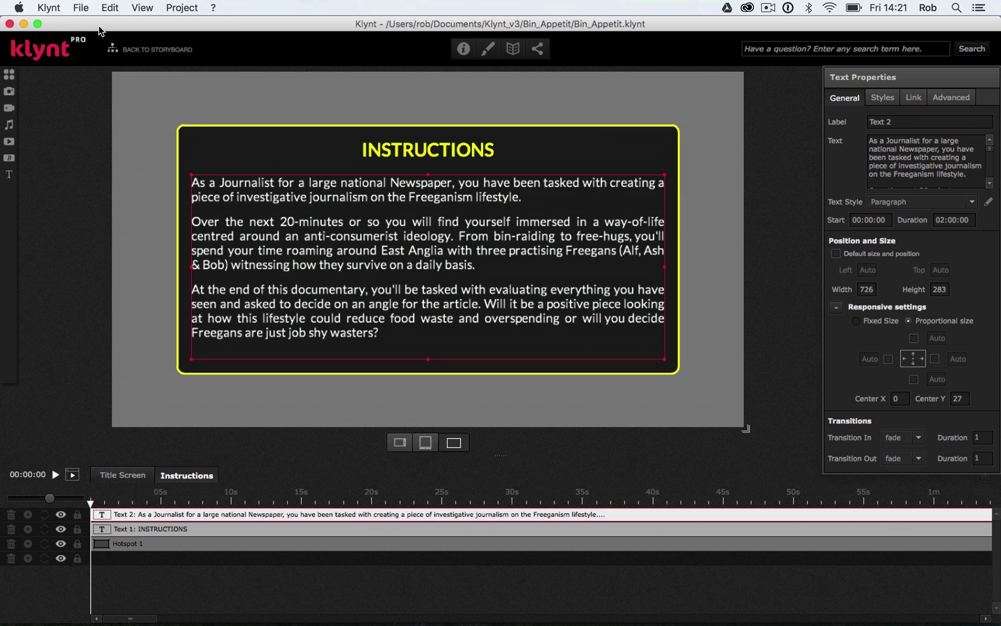
pyautogui.click(159, 51)
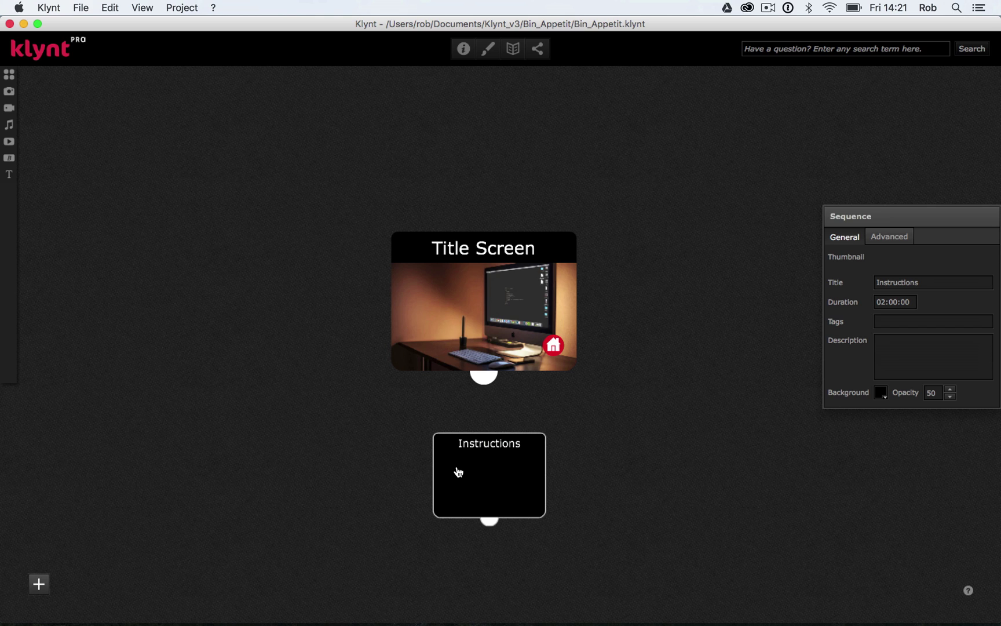
pyautogui.doubleClick(449, 317)
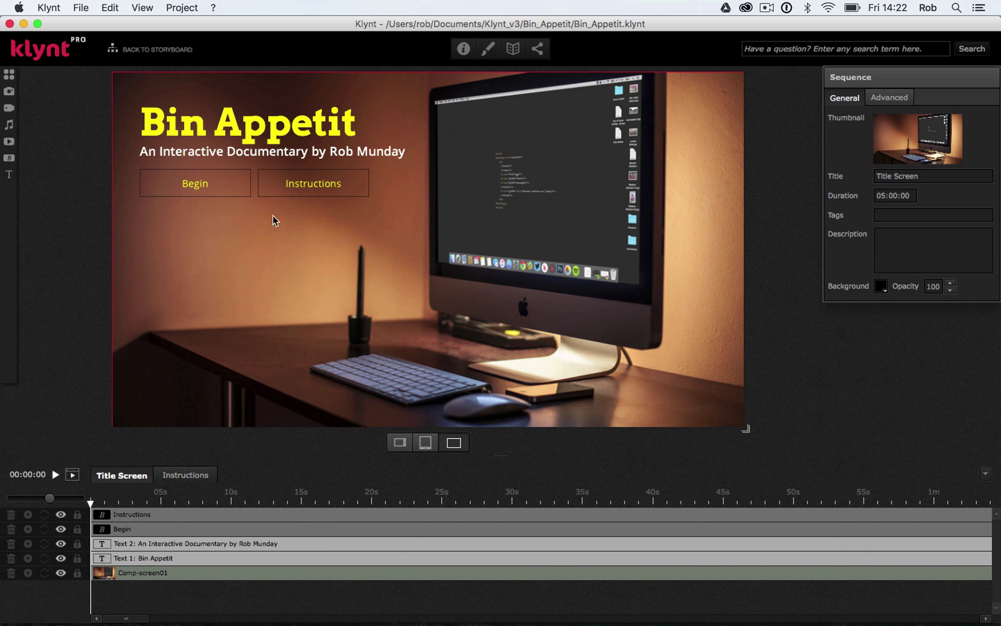
# Link the title screen's Instructions button to the Instructions sequence
pyautogui.click(277, 186)
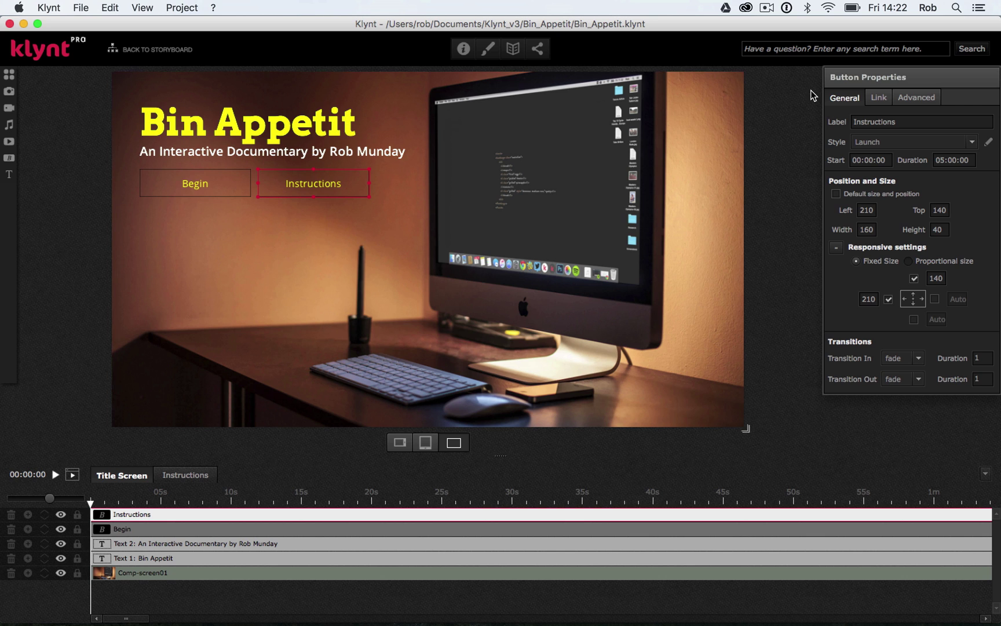
pyautogui.click(879, 98)
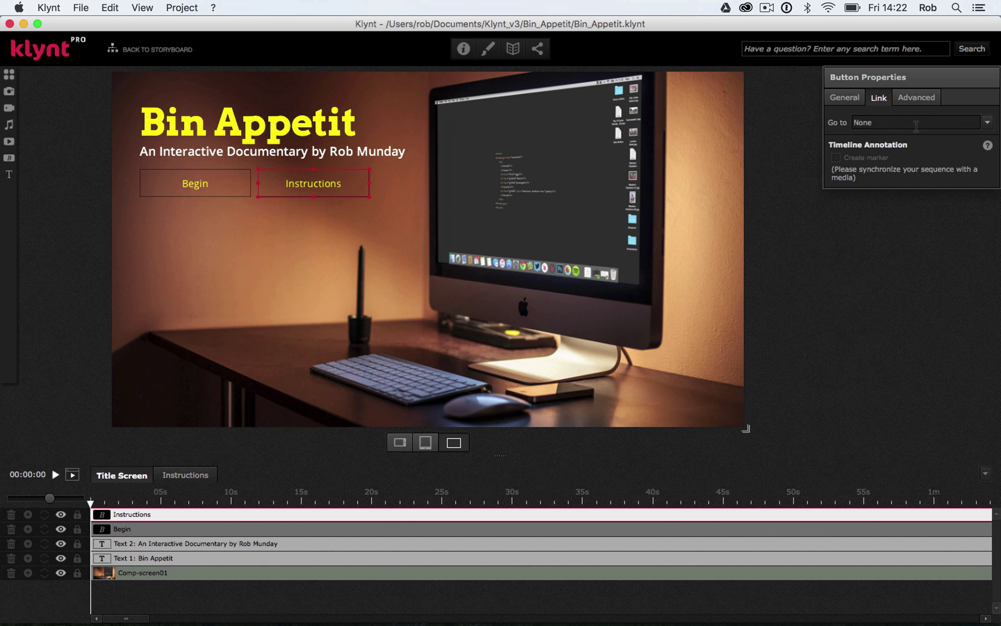
pyautogui.click(987, 123)
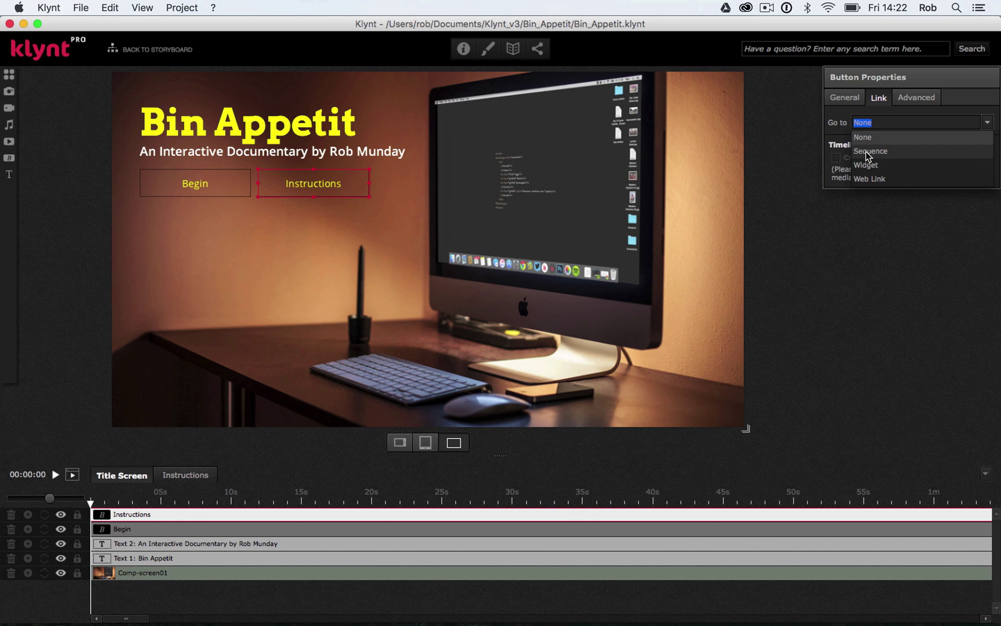
pyautogui.click(867, 152)
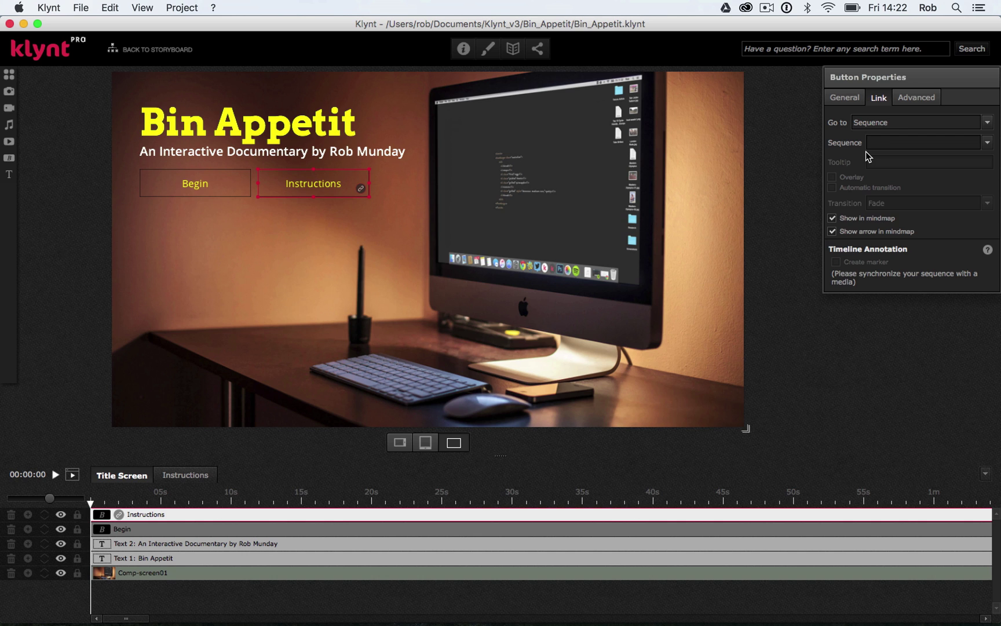
pyautogui.click(988, 143)
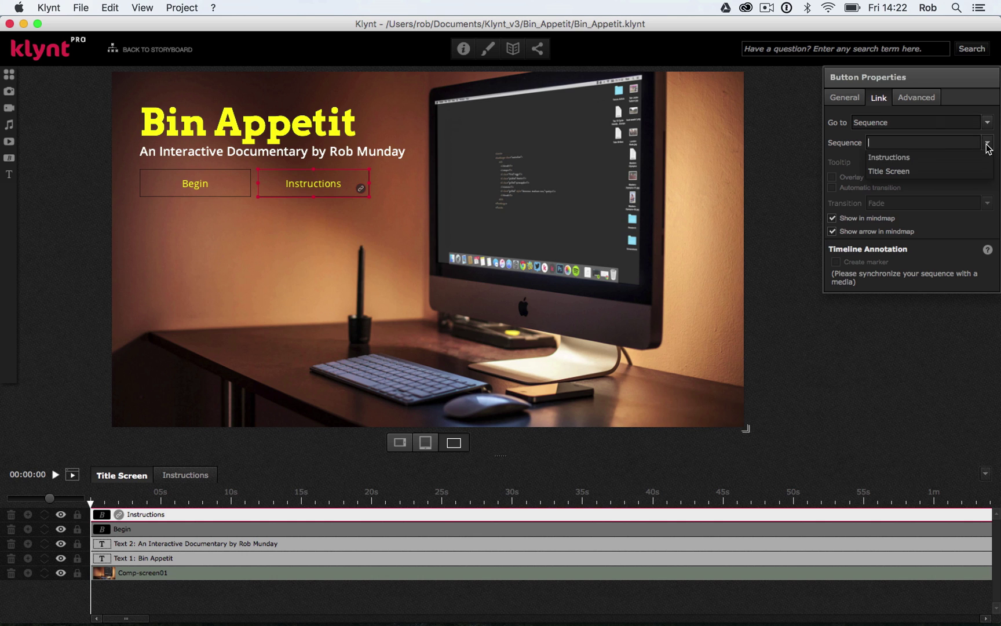
pyautogui.click(932, 157)
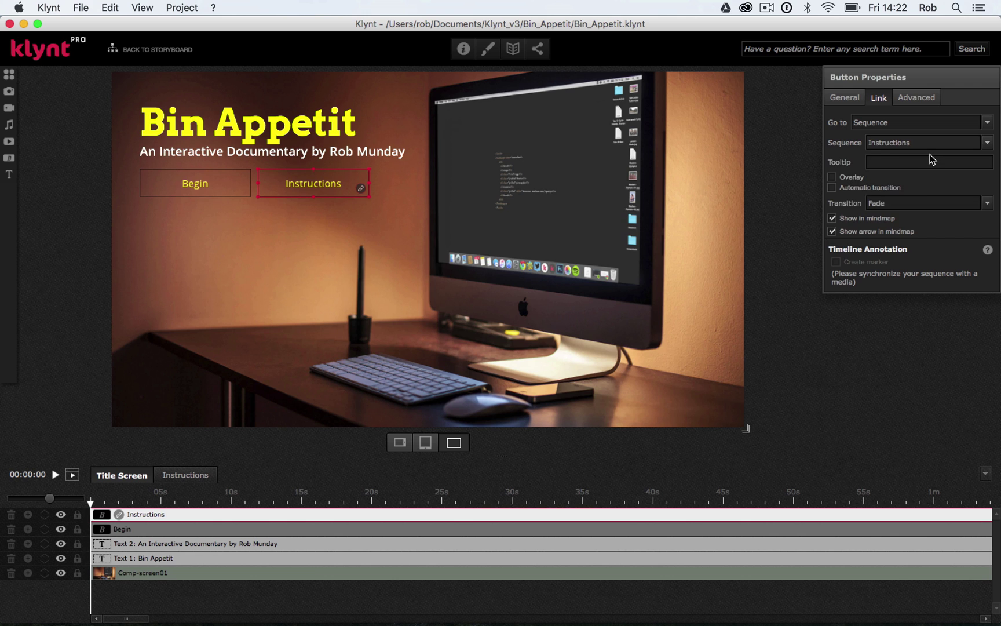
# Set the Instructions button link's transition to None, leaving Overlay switched off
pyautogui.click(833, 178)
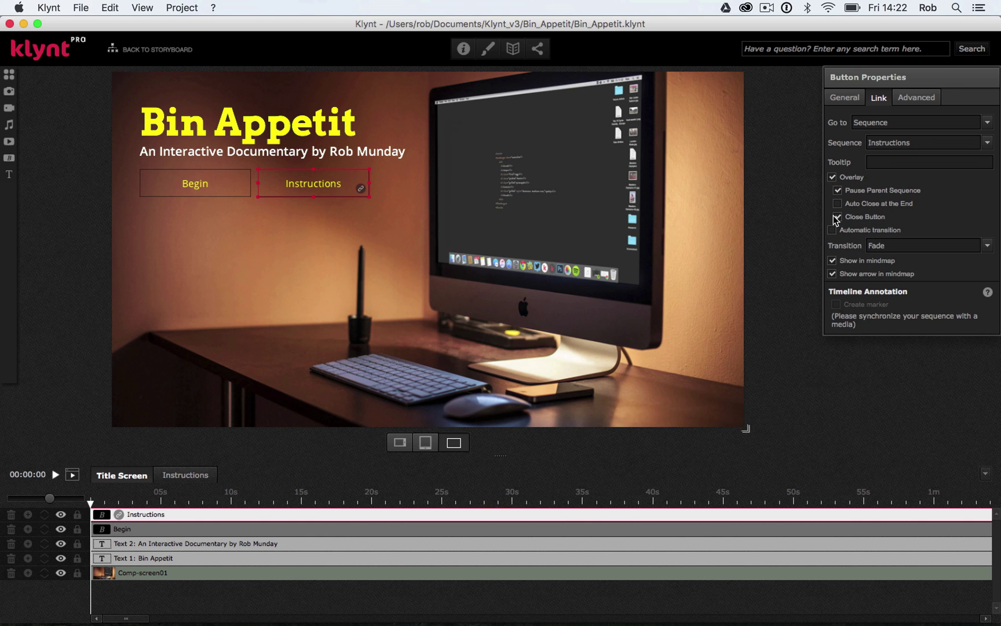
pyautogui.click(833, 177)
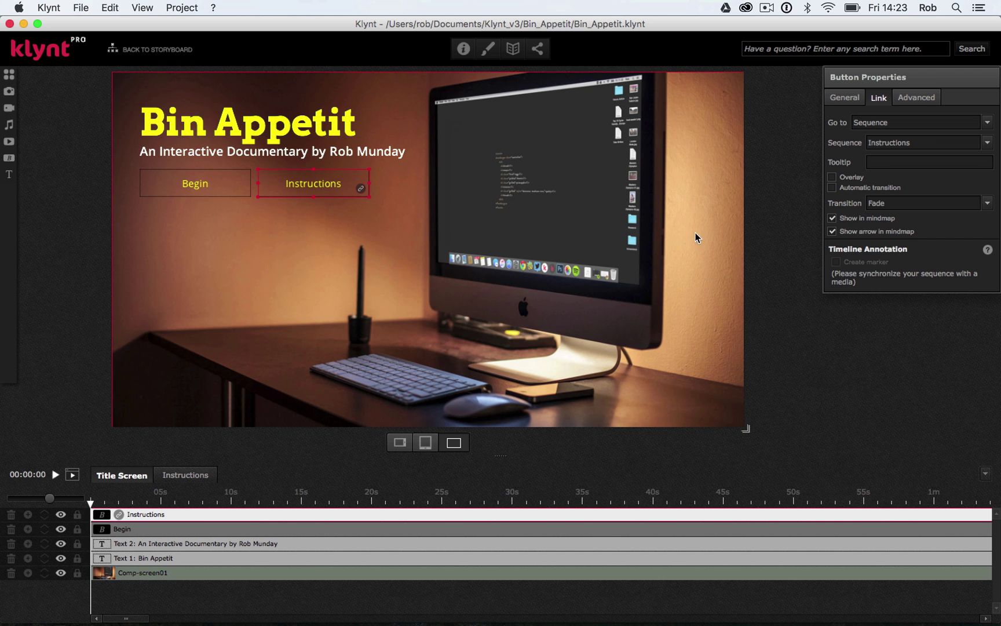
pyautogui.click(988, 204)
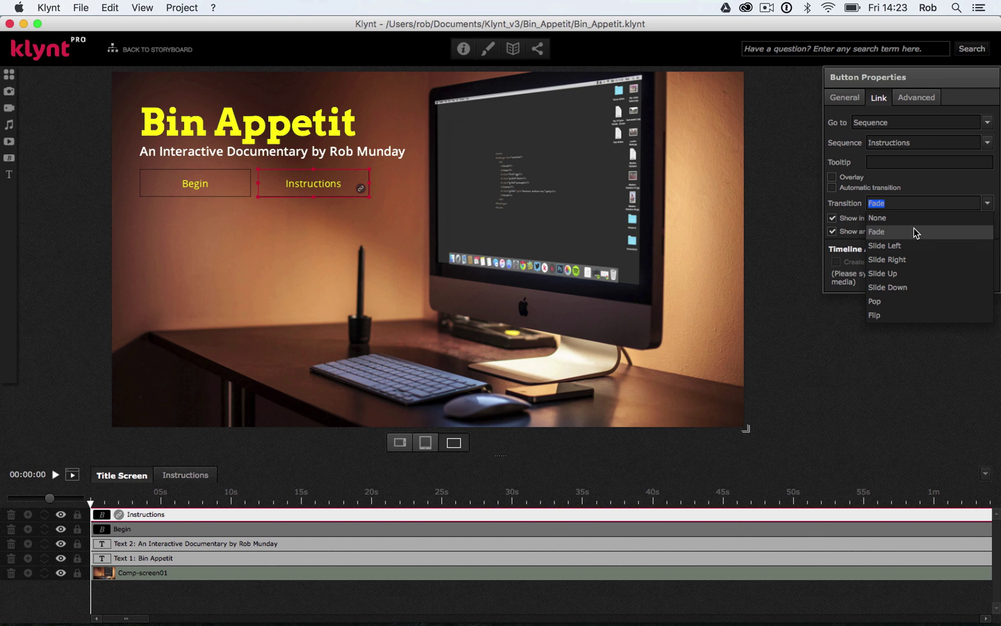
pyautogui.click(883, 219)
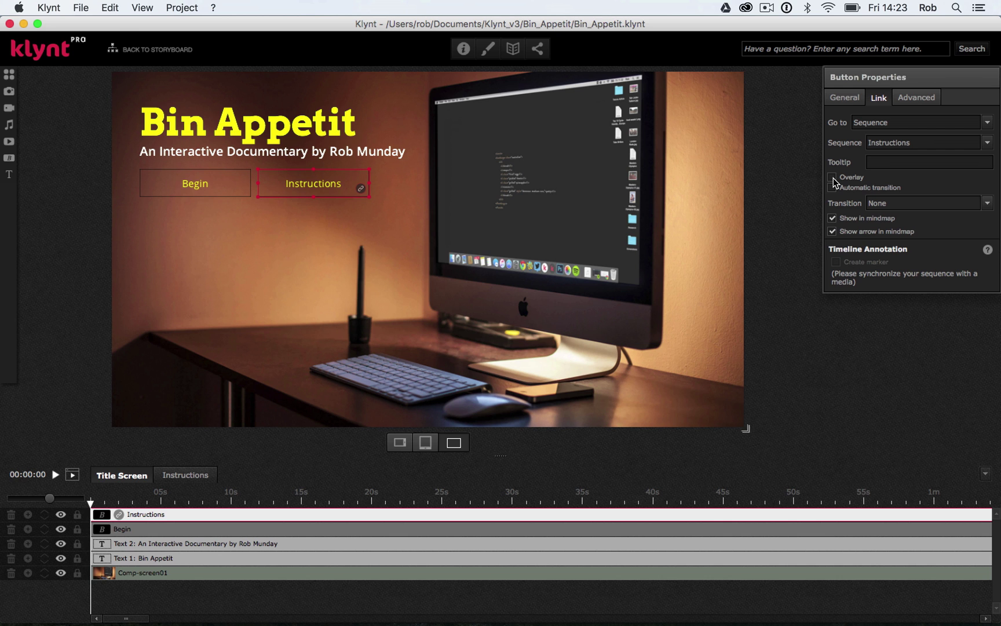
# Return to the storyboard and select the link arrow from Title Screen to Instructions
pyautogui.click(138, 51)
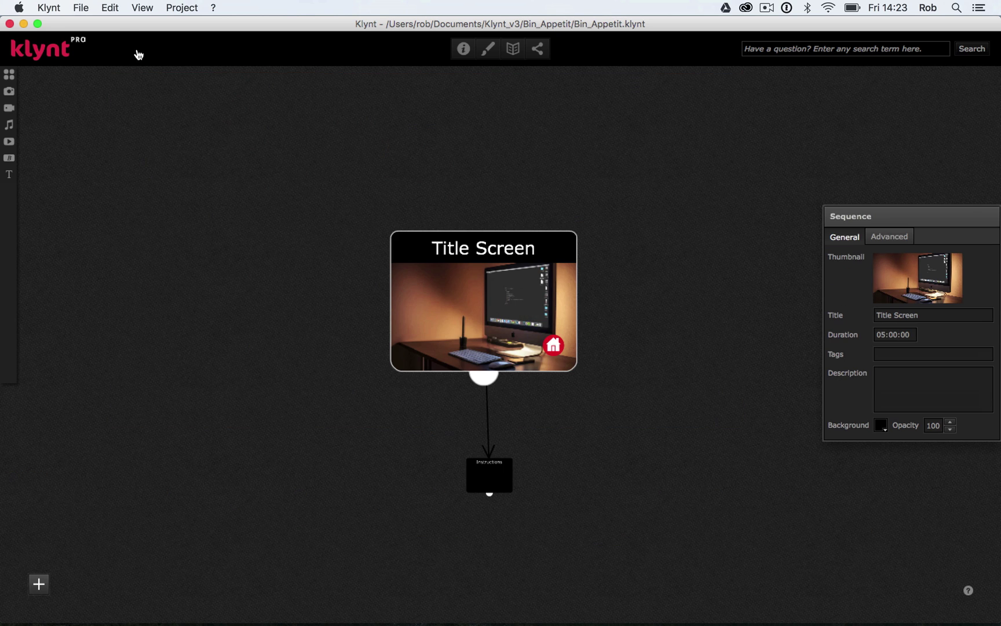
pyautogui.click(488, 446)
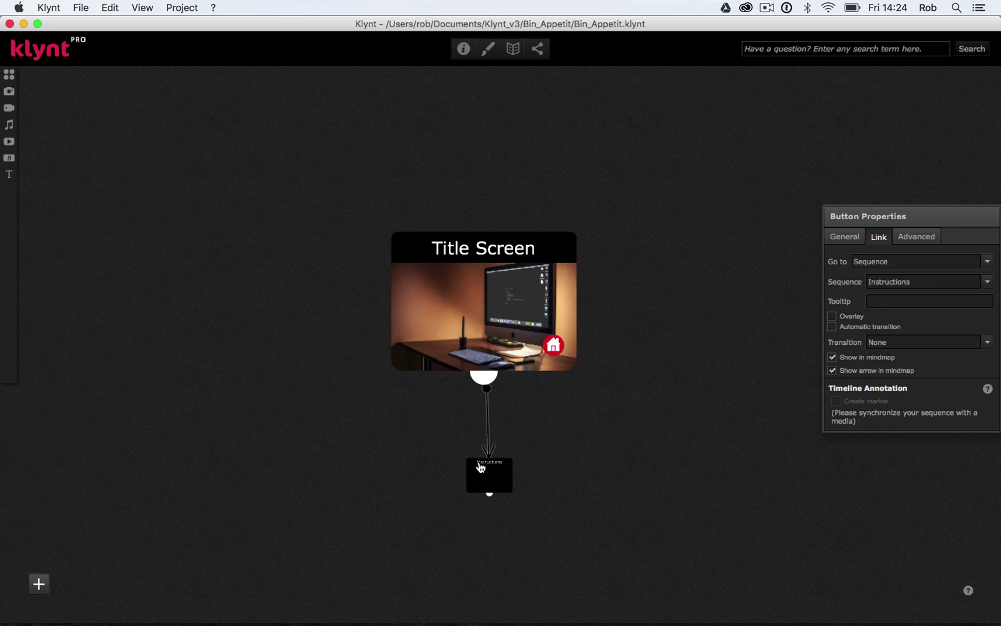
# Run the whole project in Chrome, test the Instructions button, and go back to the title screen
pyautogui.click(80, 7)
pyautogui.moveTo(230, 187)
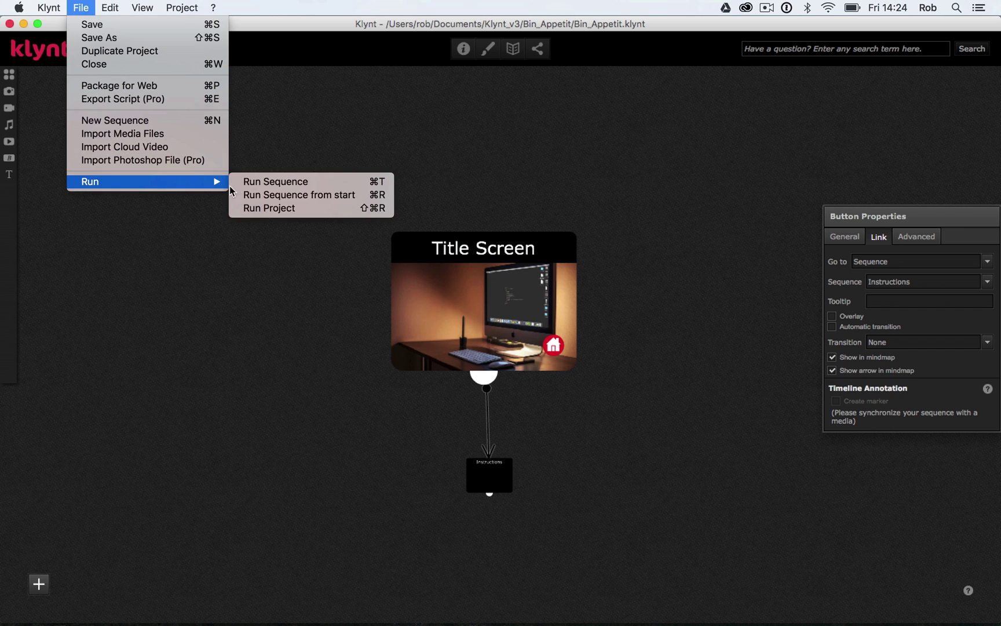
pyautogui.click(264, 207)
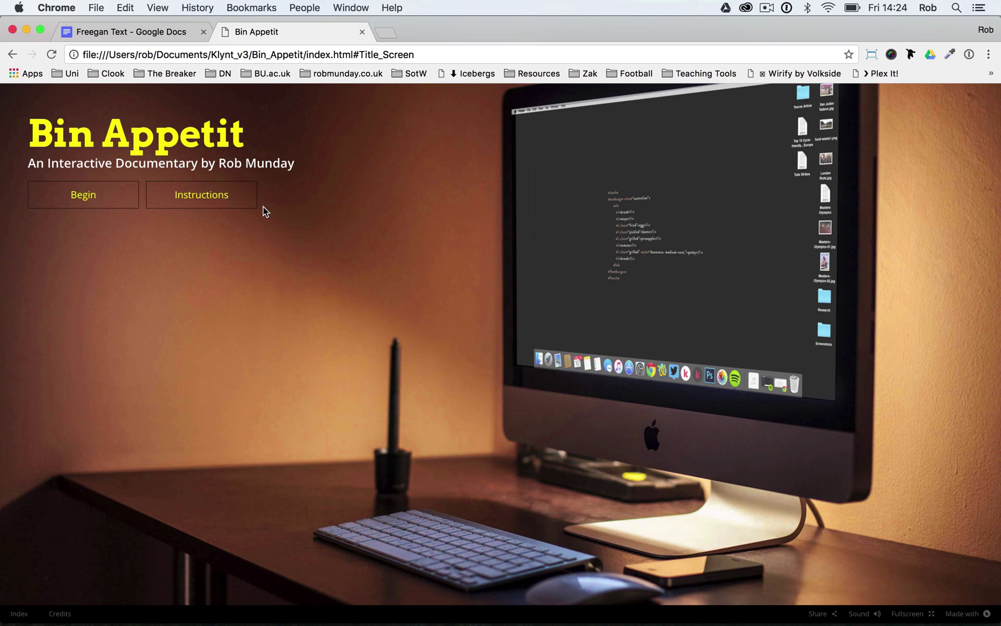
pyautogui.click(203, 197)
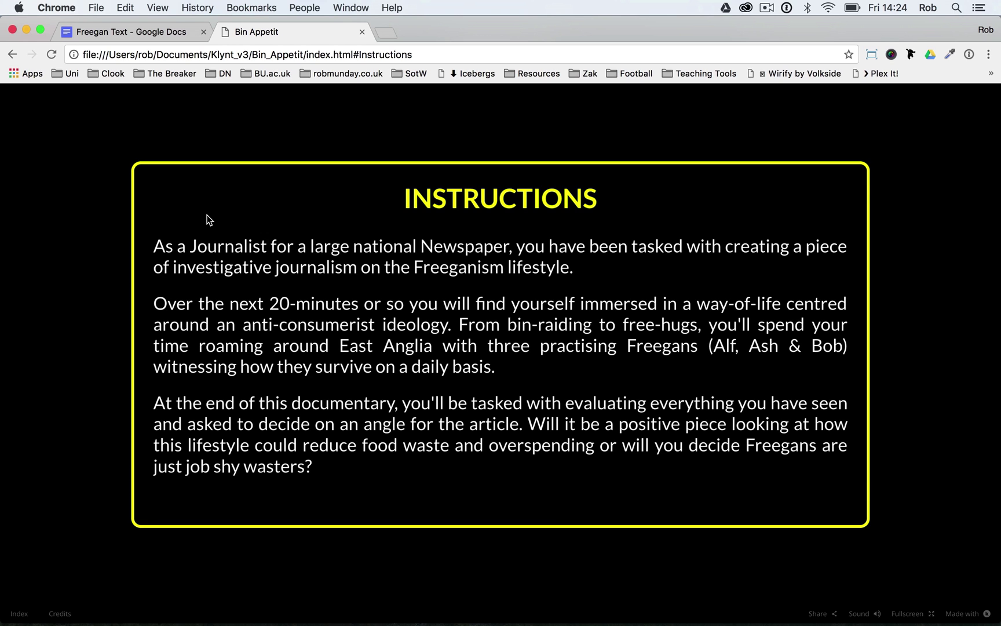
pyautogui.click(12, 55)
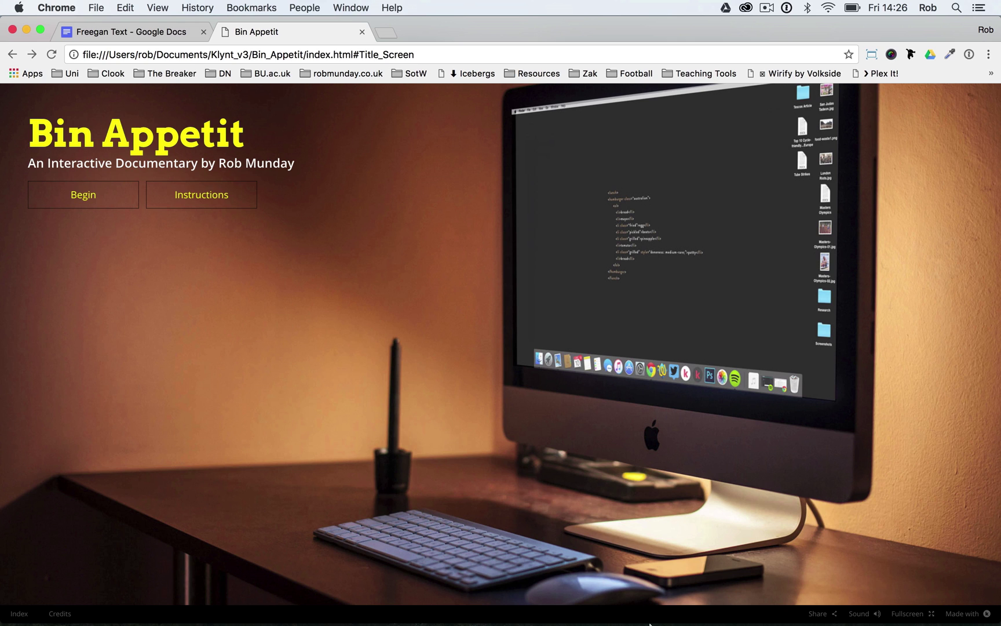
# Switch back to Klynt and turn on Overlay for the link to the Instructions sequence
pyautogui.moveTo(663, 616)
pyautogui.click(576, 604)
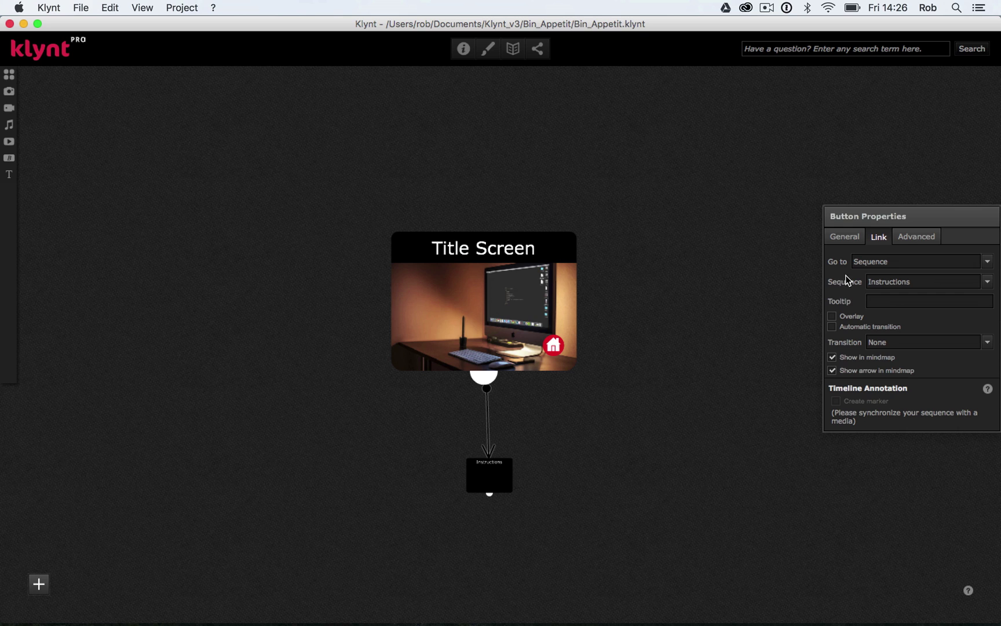
pyautogui.click(832, 317)
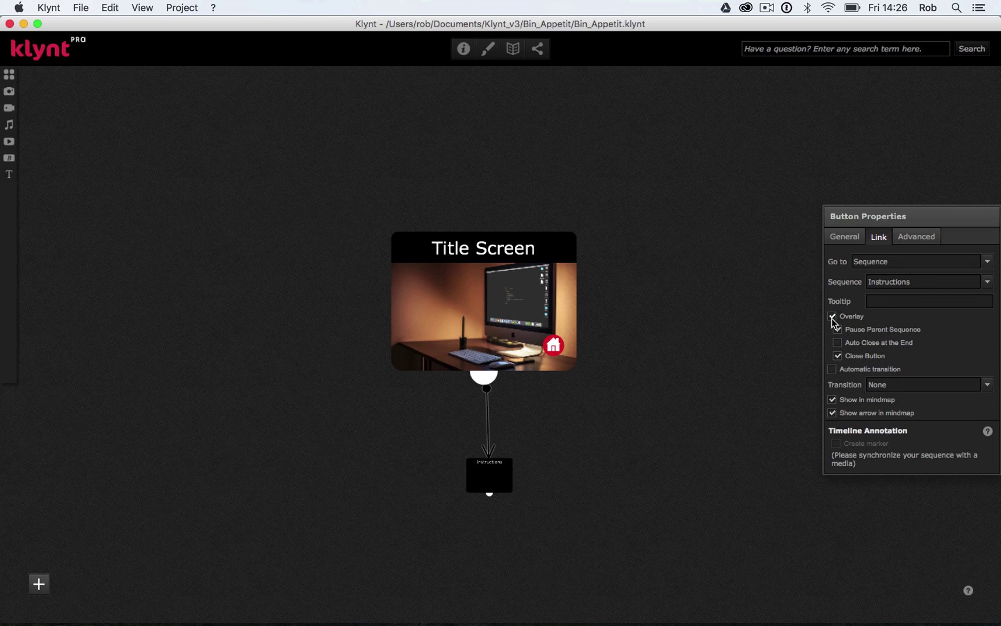
# Run the whole project in Chrome and test the Instructions overlay by opening it, closing it, and opening it again
pyautogui.click(80, 8)
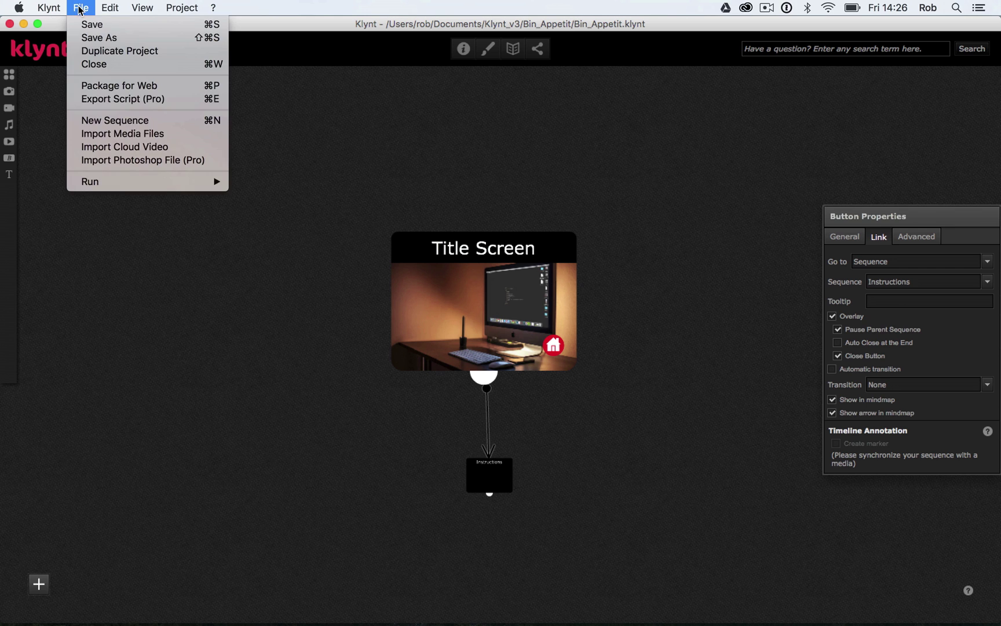
pyautogui.moveTo(133, 183)
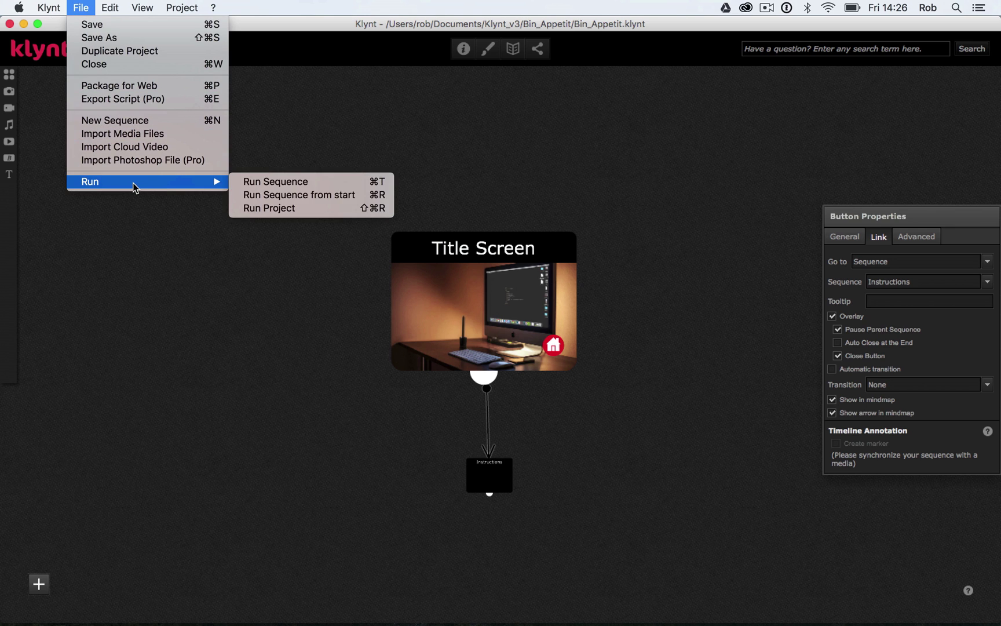
pyautogui.click(261, 208)
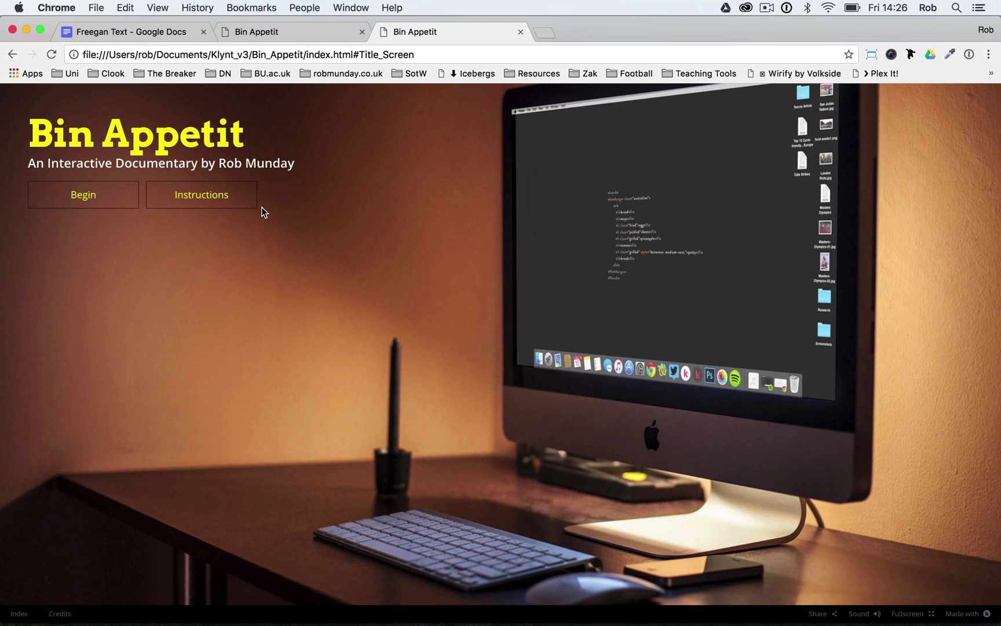
pyautogui.click(218, 203)
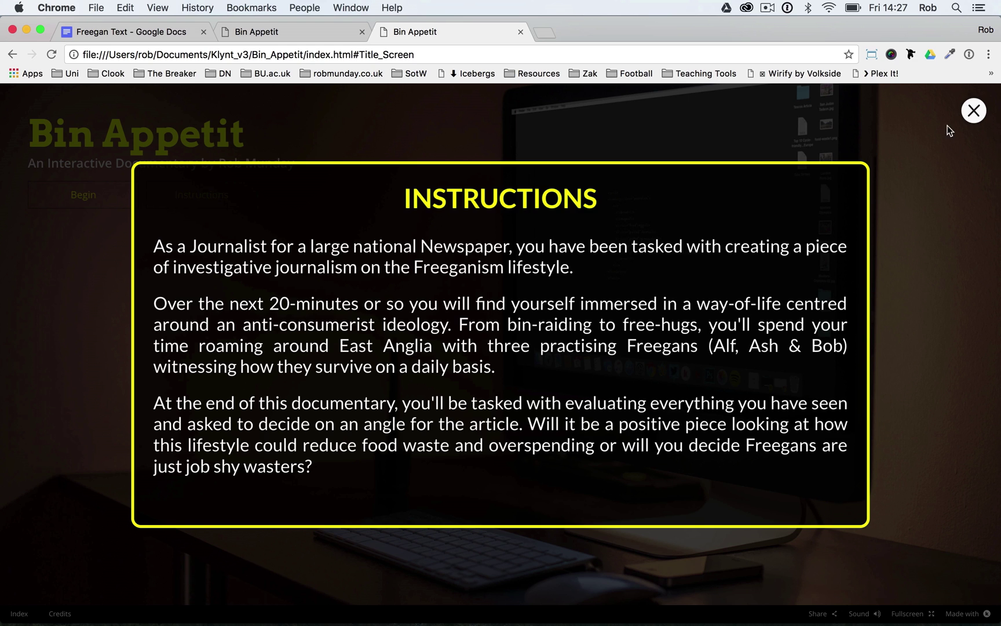
pyautogui.click(973, 111)
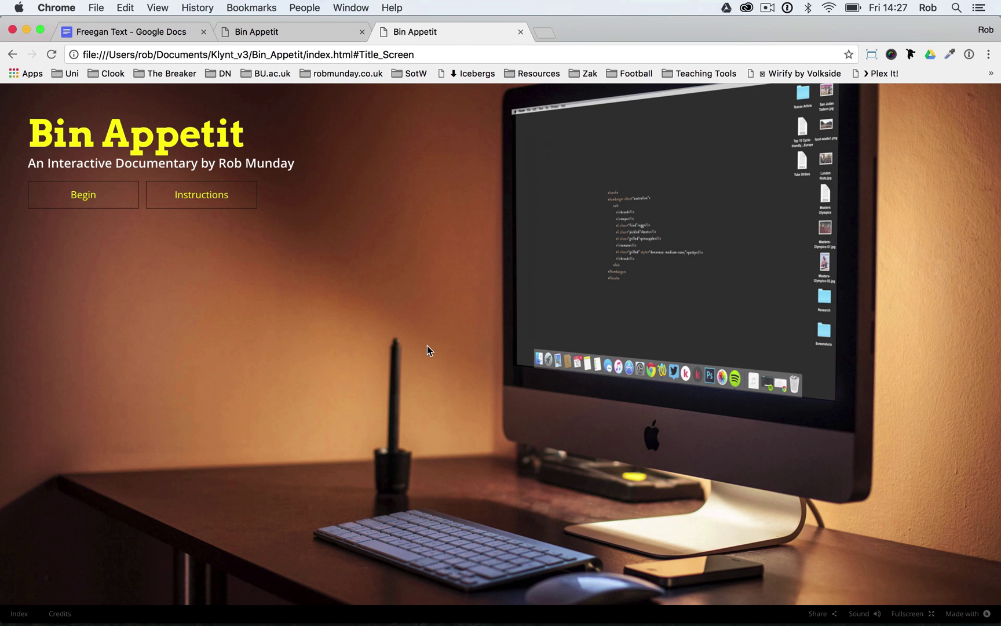
pyautogui.click(208, 194)
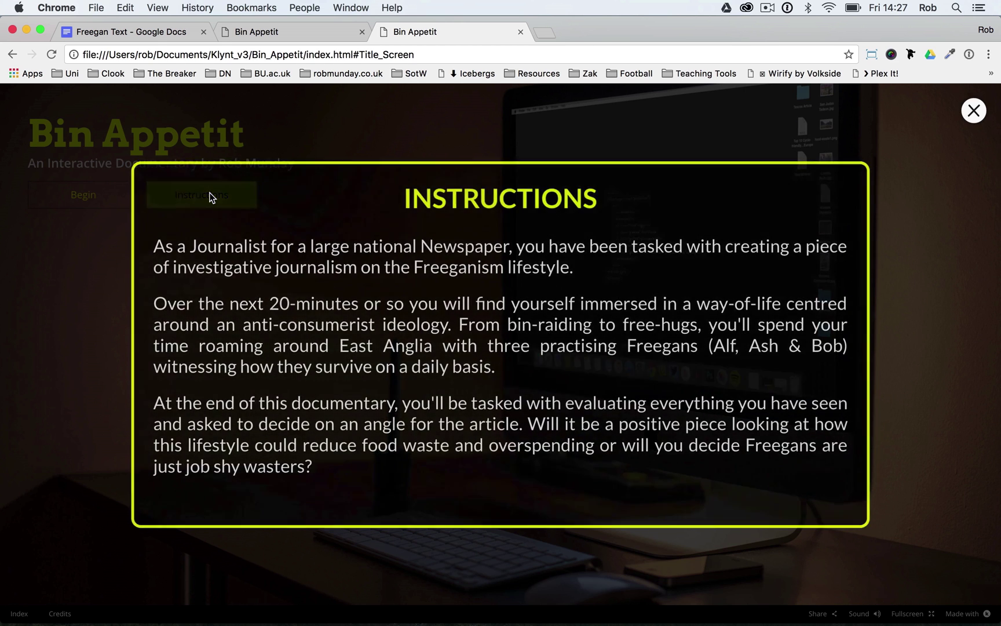